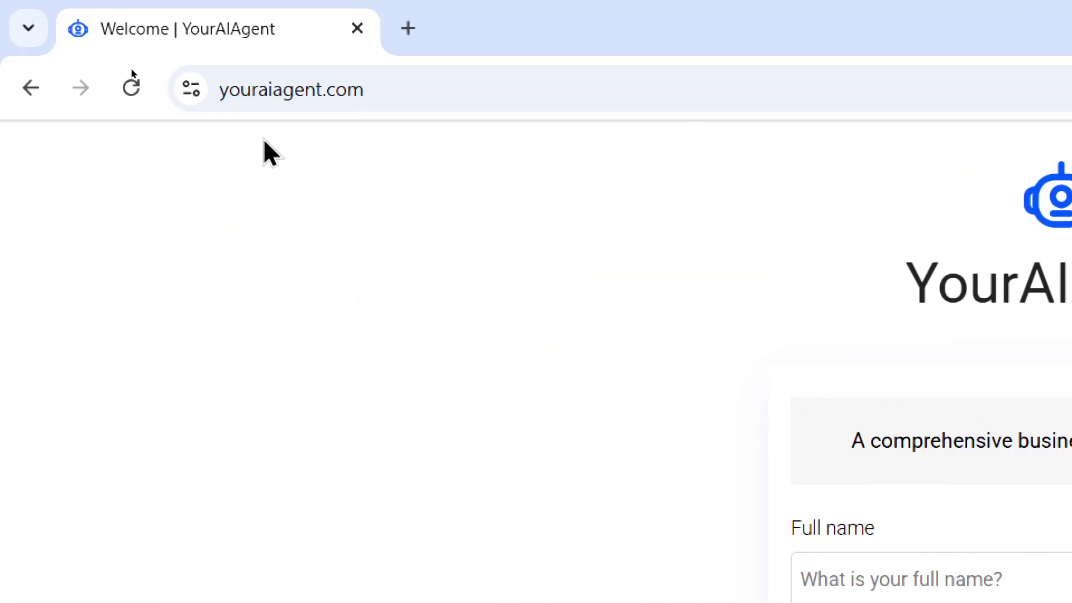
left_click_drag(852, 438, 1071, 447)
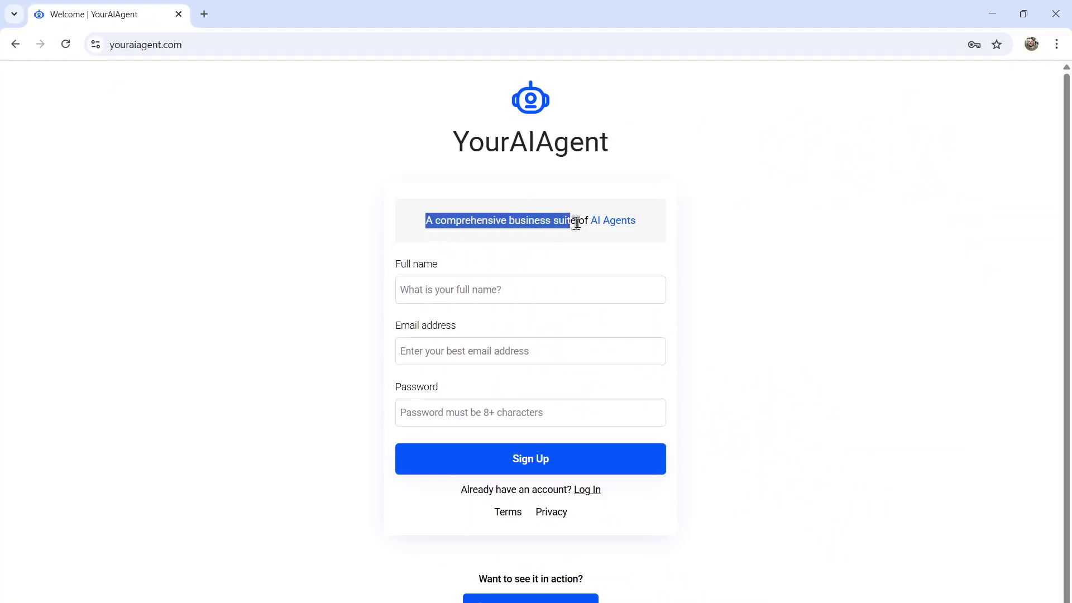
left_click_drag(576, 222, 641, 229)
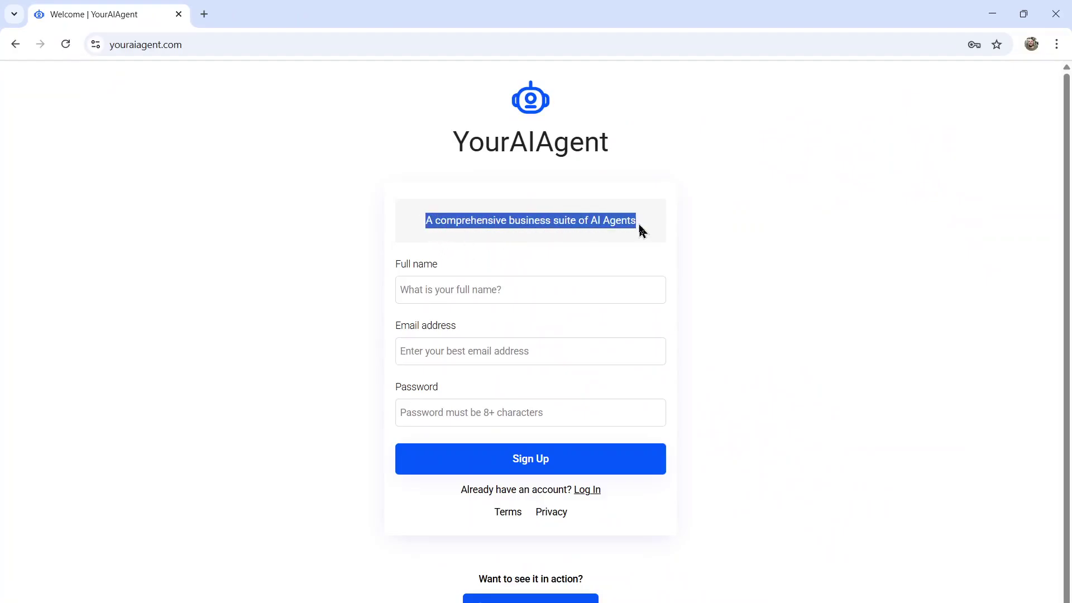
left_click(707, 251)
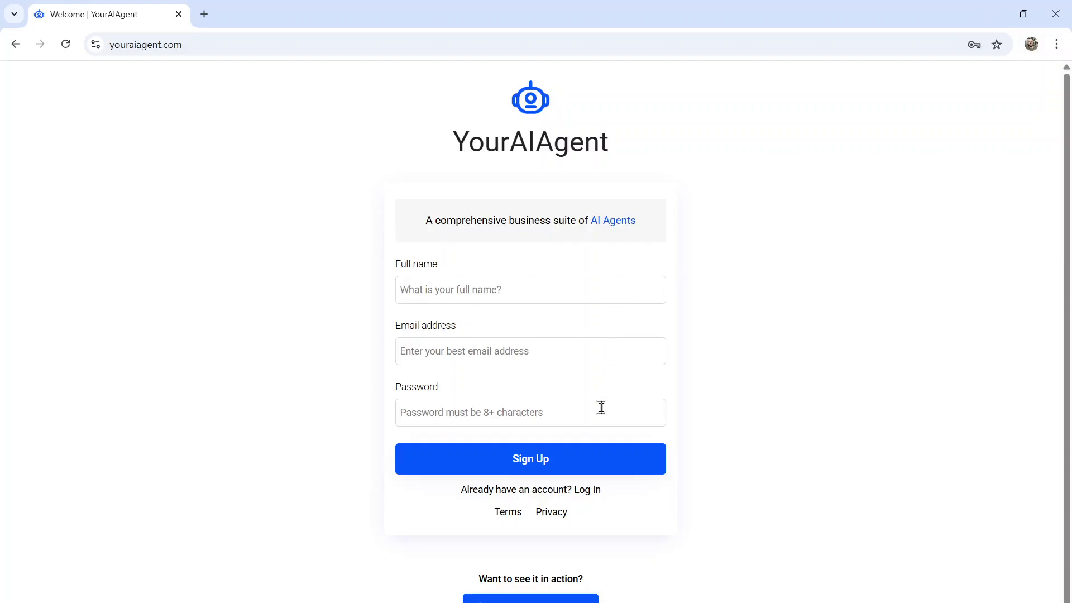
Step: Log in to the existing account and open the Telegram connection setup with its bot token instructions
left_click(601, 479)
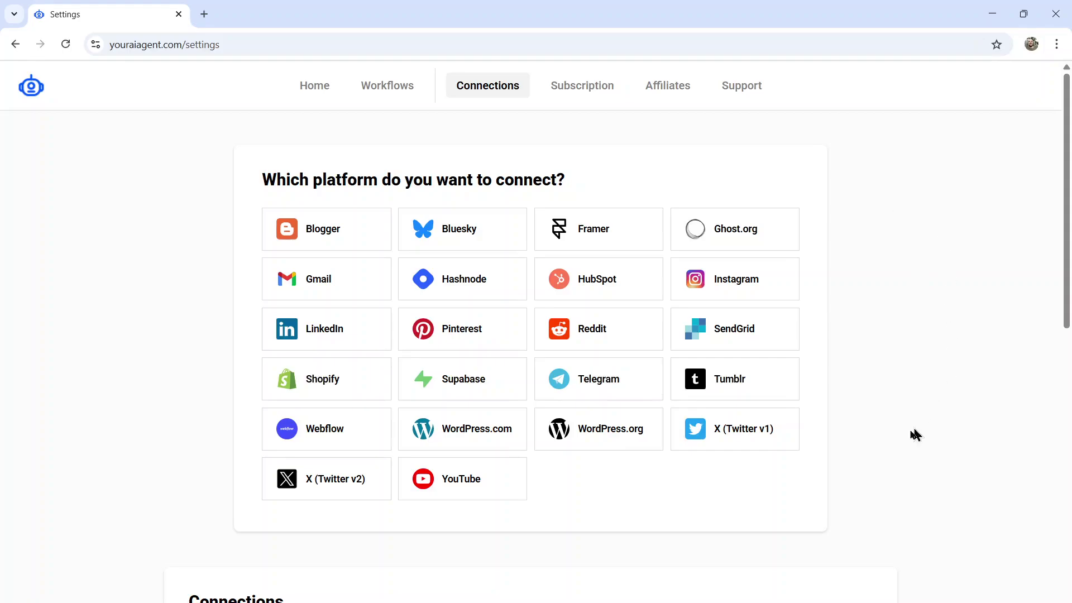
left_click(630, 388)
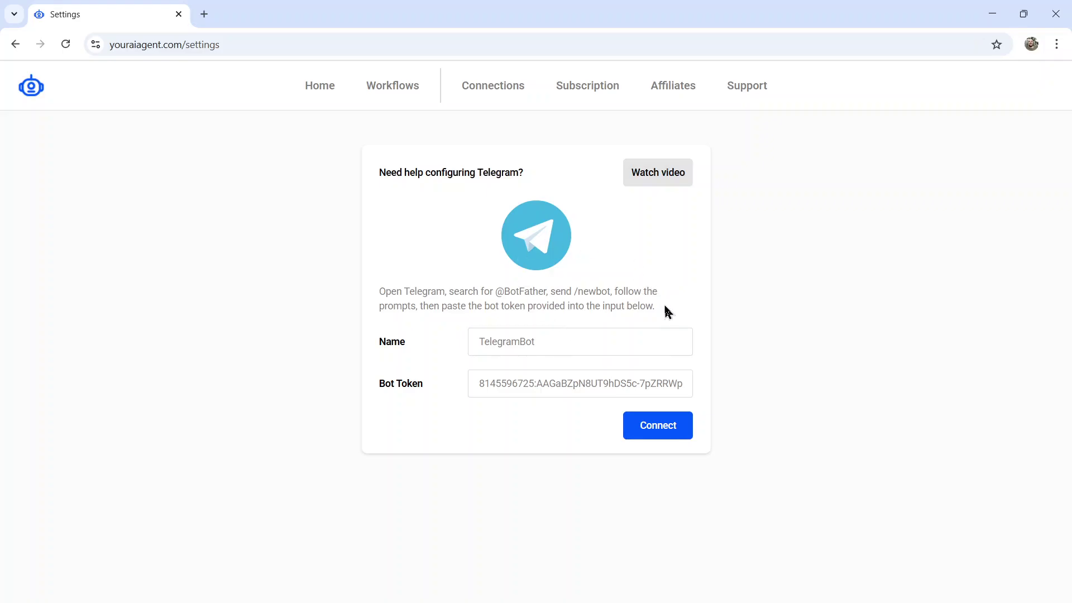
left_click_drag(656, 307, 380, 291)
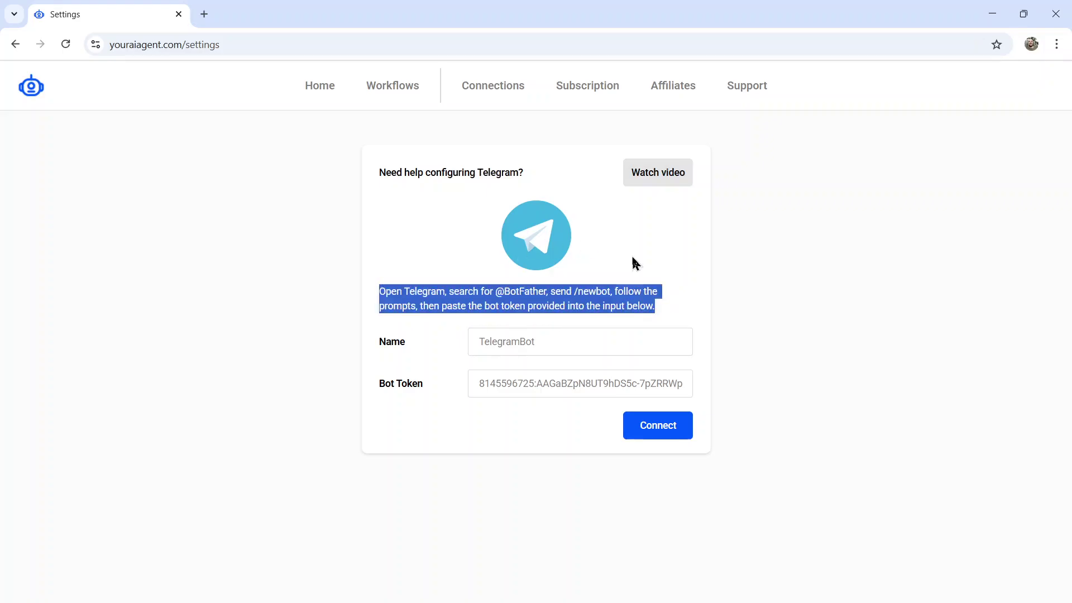
left_click(633, 257)
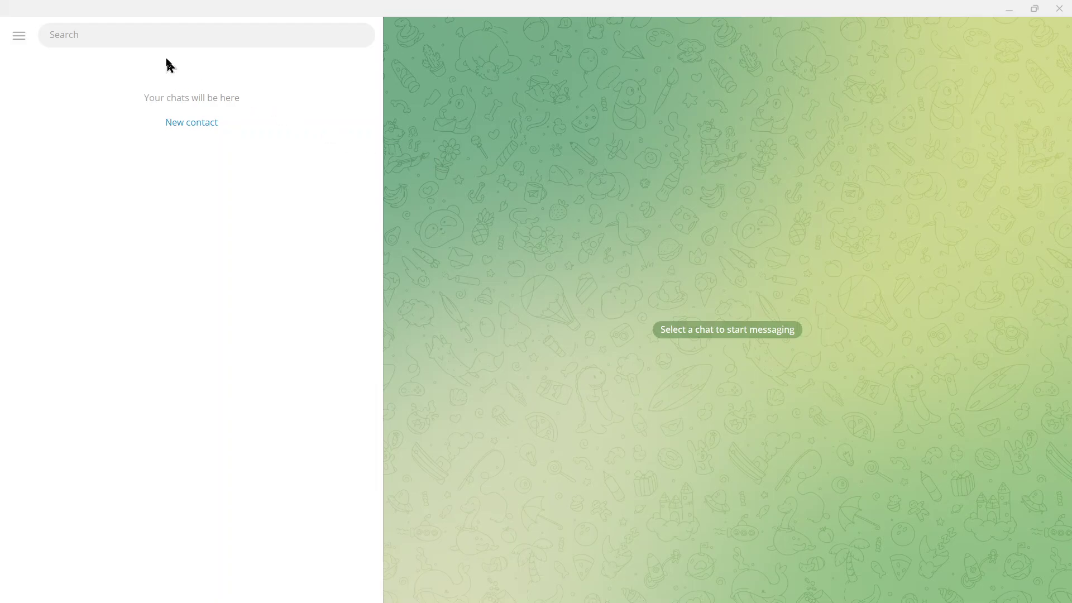
left_click(159, 39)
type("@")
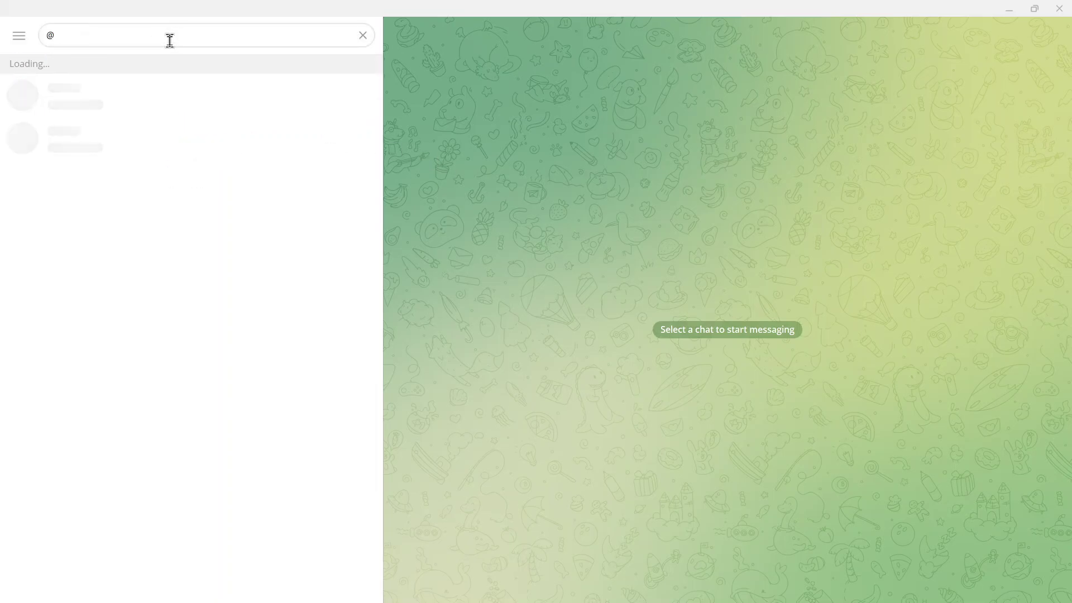
type("botfather")
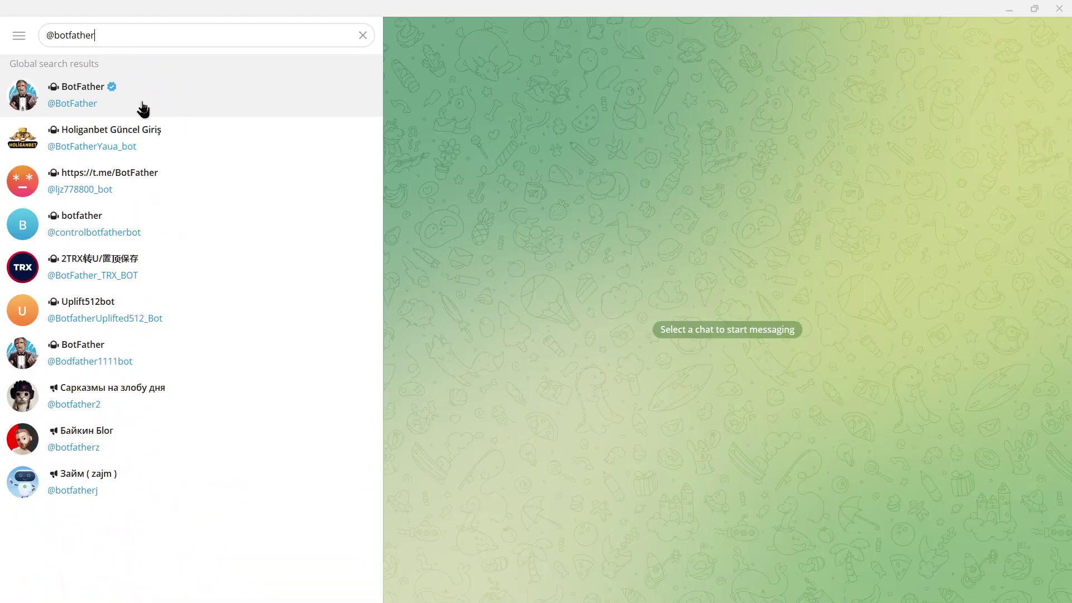
left_click(287, 216)
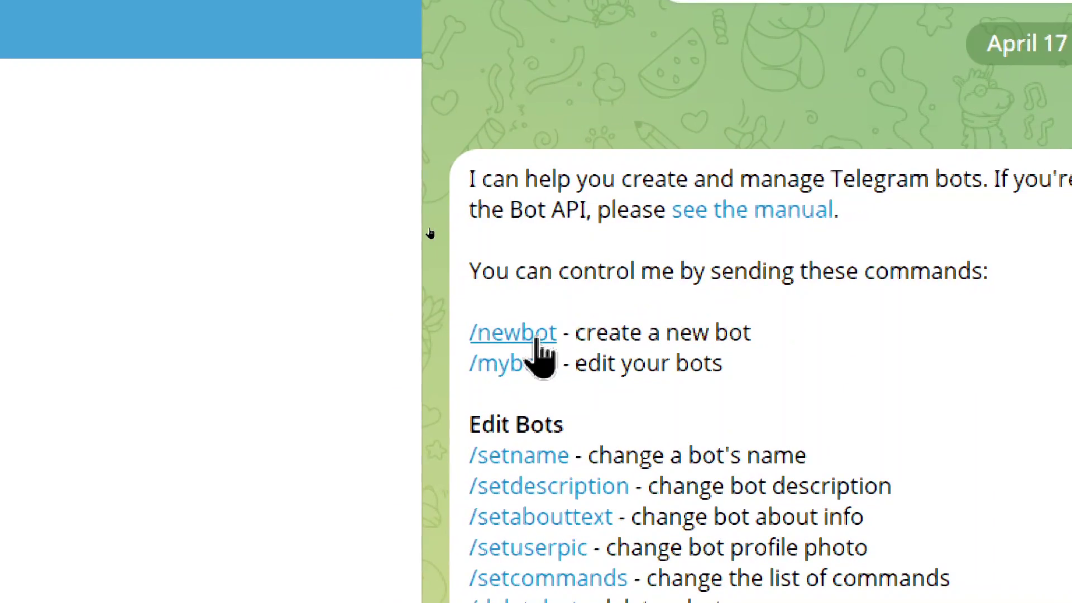
left_click(537, 338)
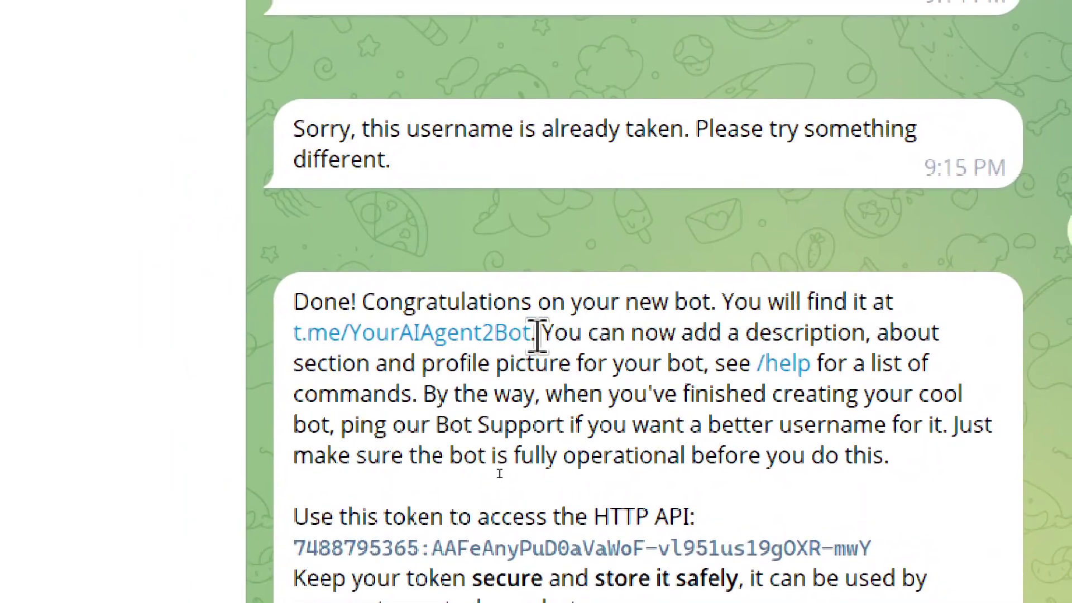
Step: Copy the new bot's HTTP API token from BotFather's confirmation message
left_click_drag(537, 335, 298, 333)
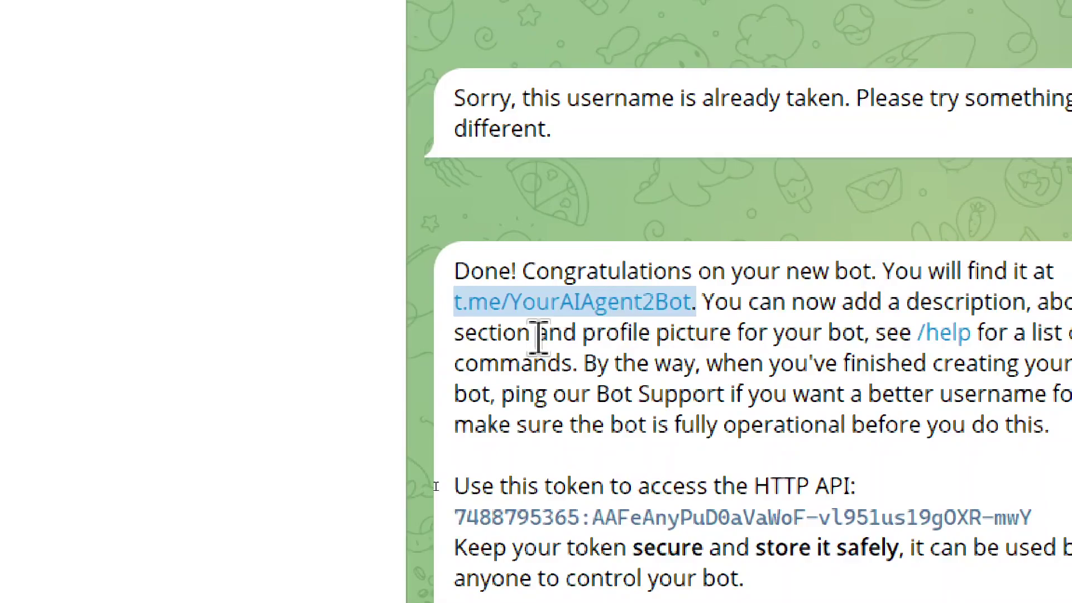
left_click(537, 335)
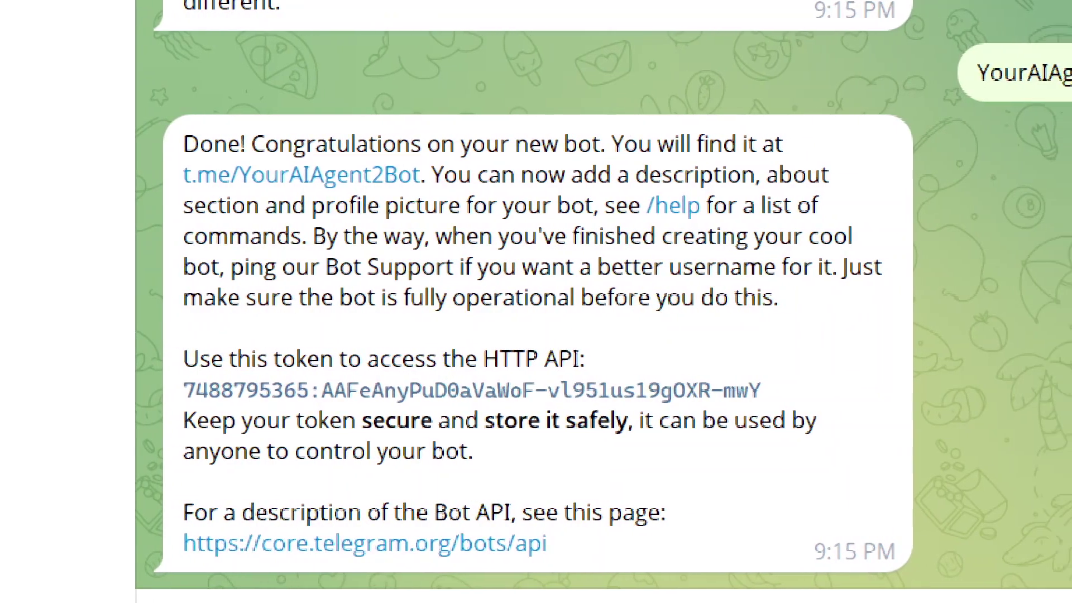
double_click(542, 445)
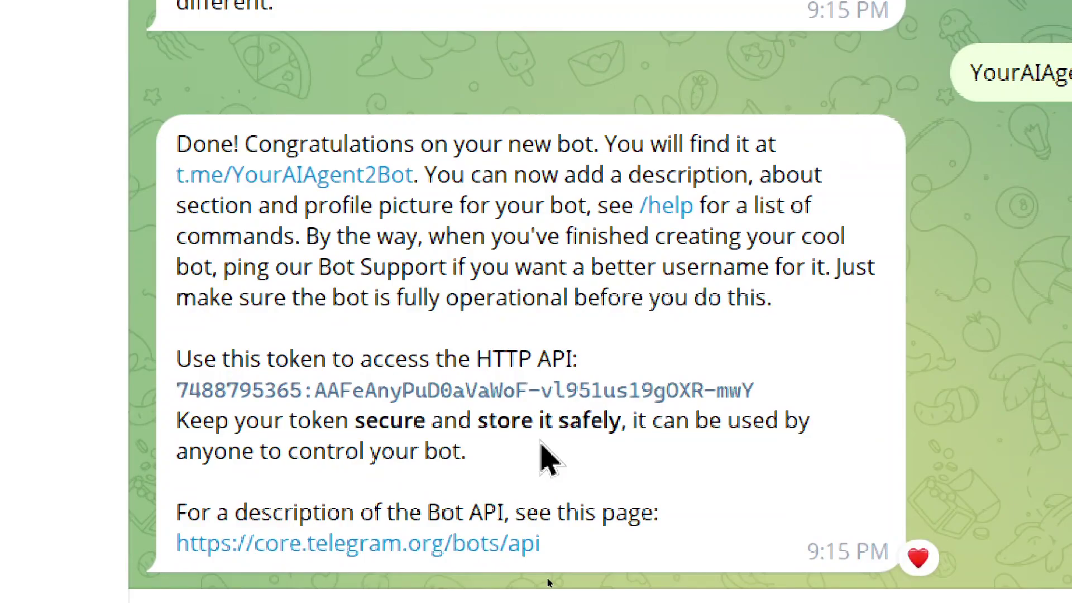
left_click(539, 391)
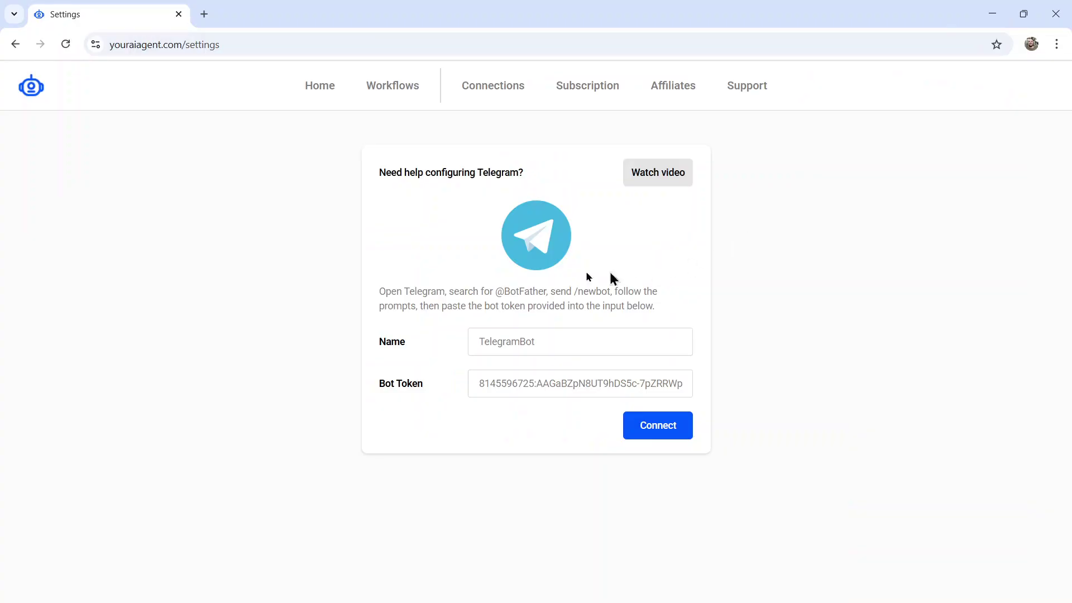
left_click(557, 386)
key("ctrl+v")
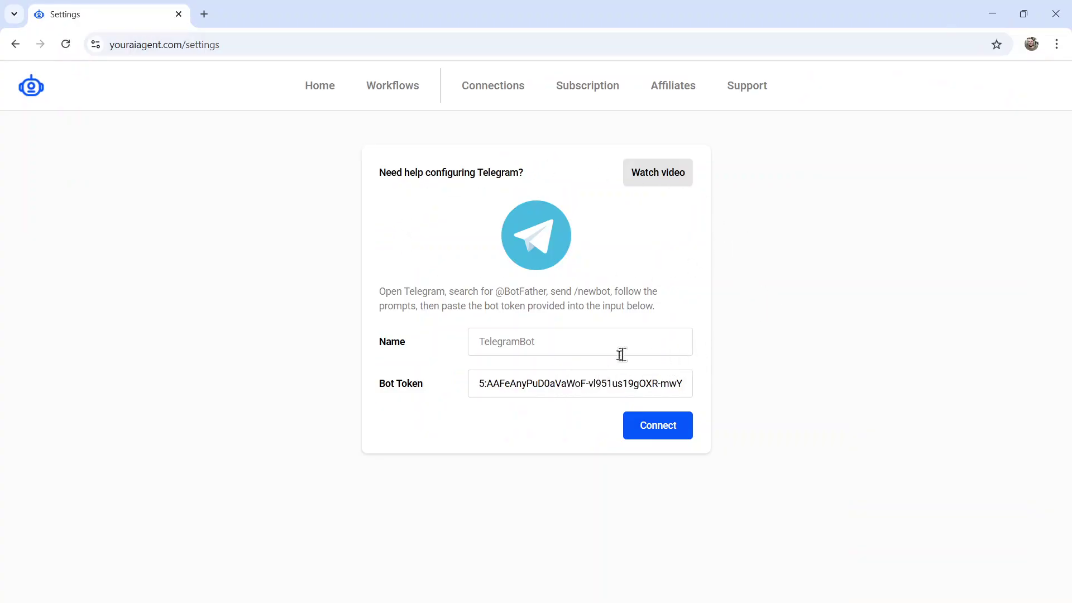
left_click(620, 354)
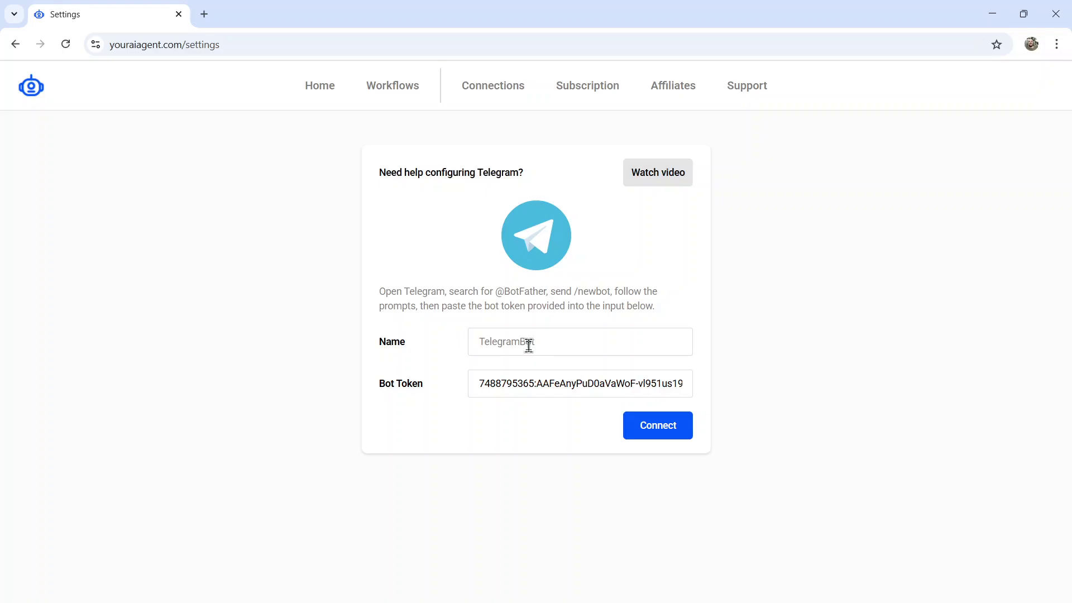
type("@YourAIAgent2Bot")
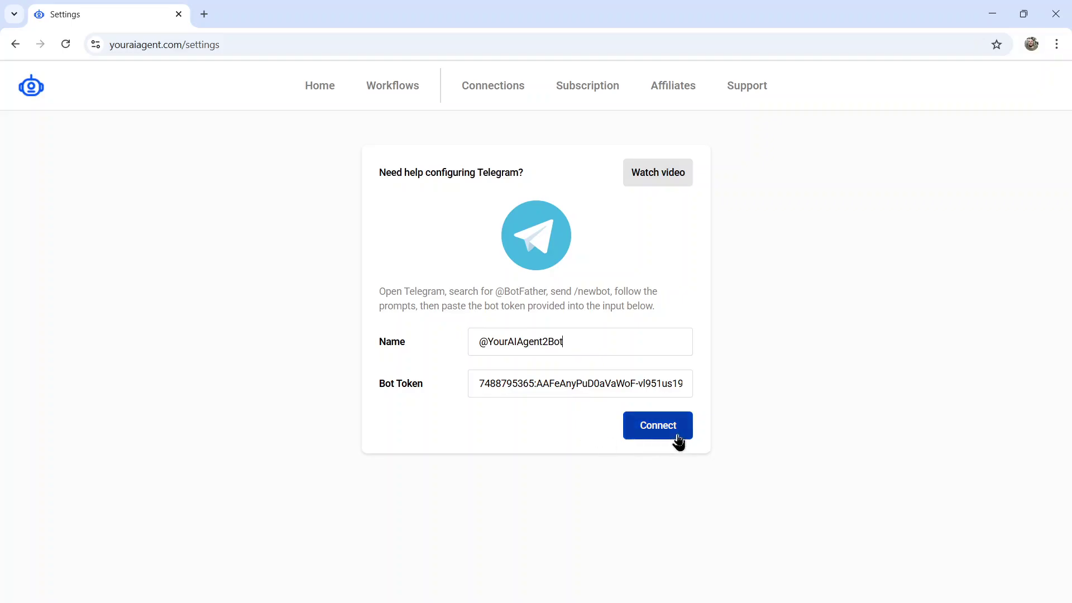
left_click(676, 440)
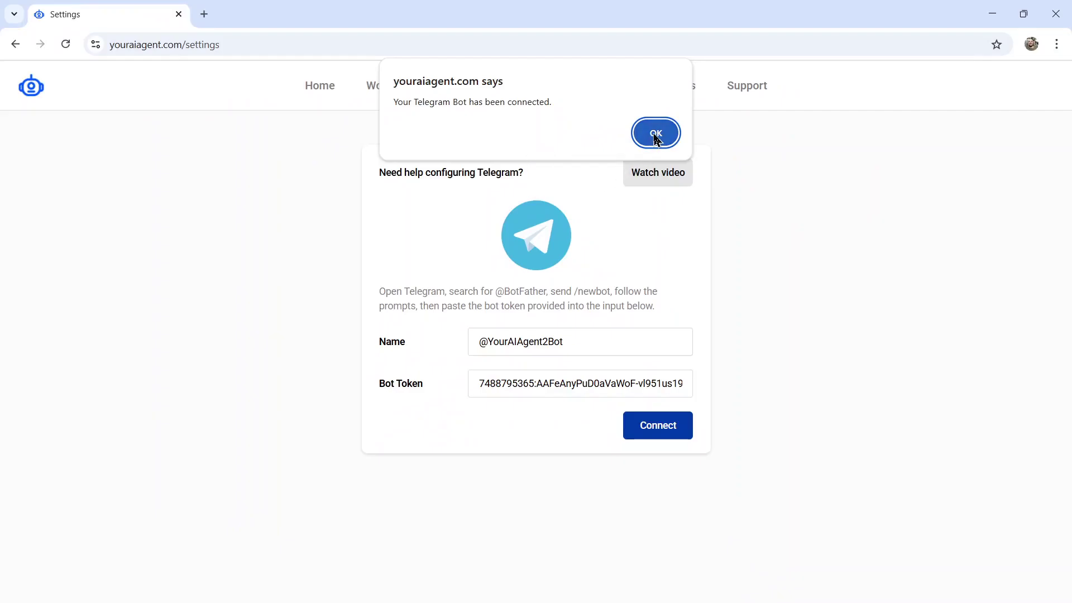
left_click(655, 136)
scroll(894, 257, "down", 3)
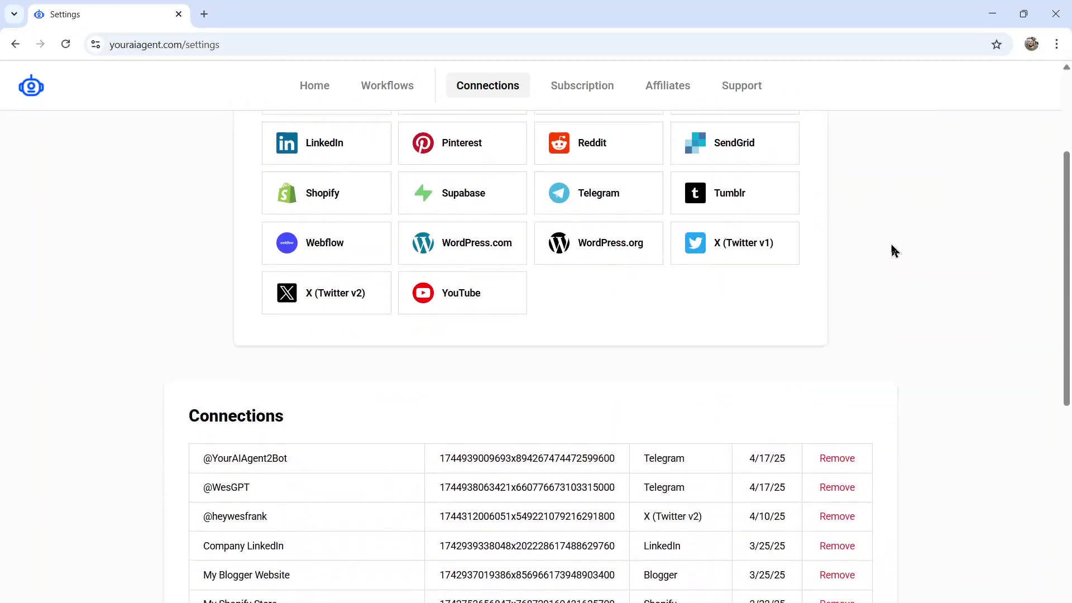
scroll(894, 251, "down", 1)
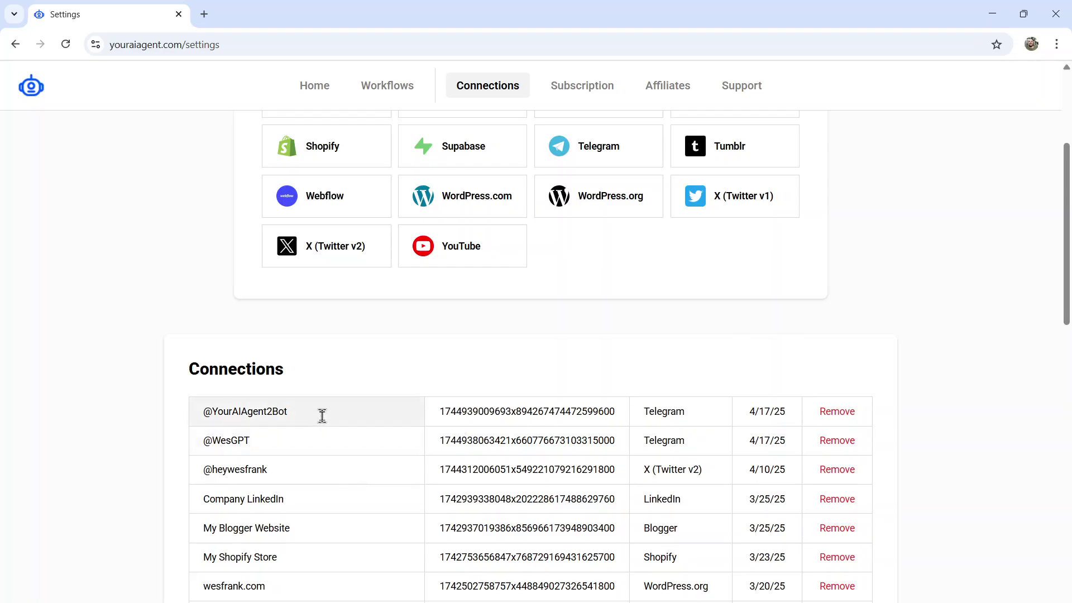
Step: From the home page, filter the tasks by Telegram and start the Chatbot task
left_click(321, 91)
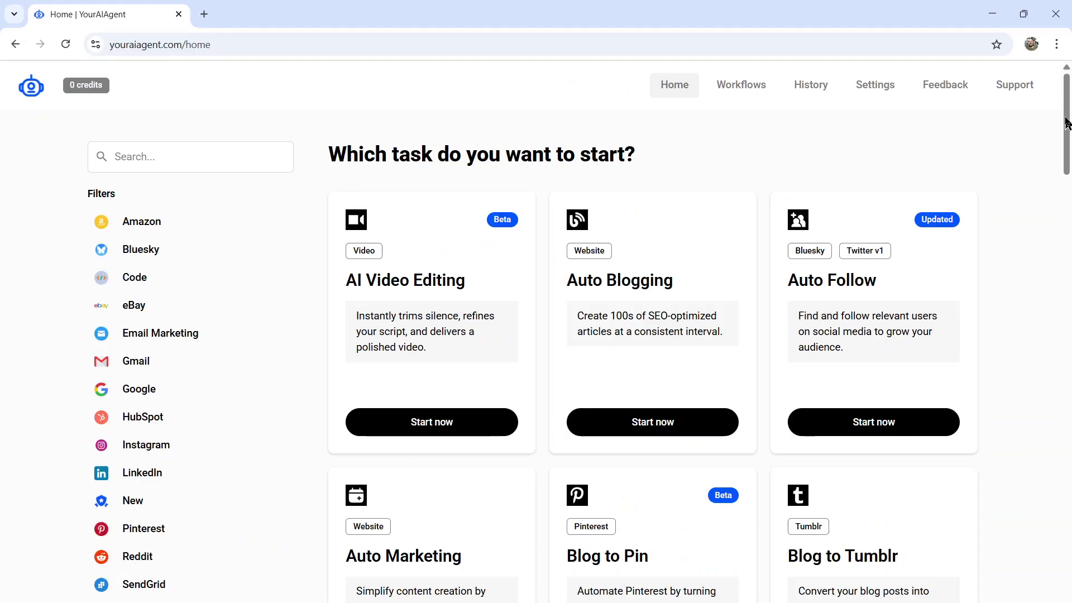
left_click_drag(1068, 123, 1061, 208)
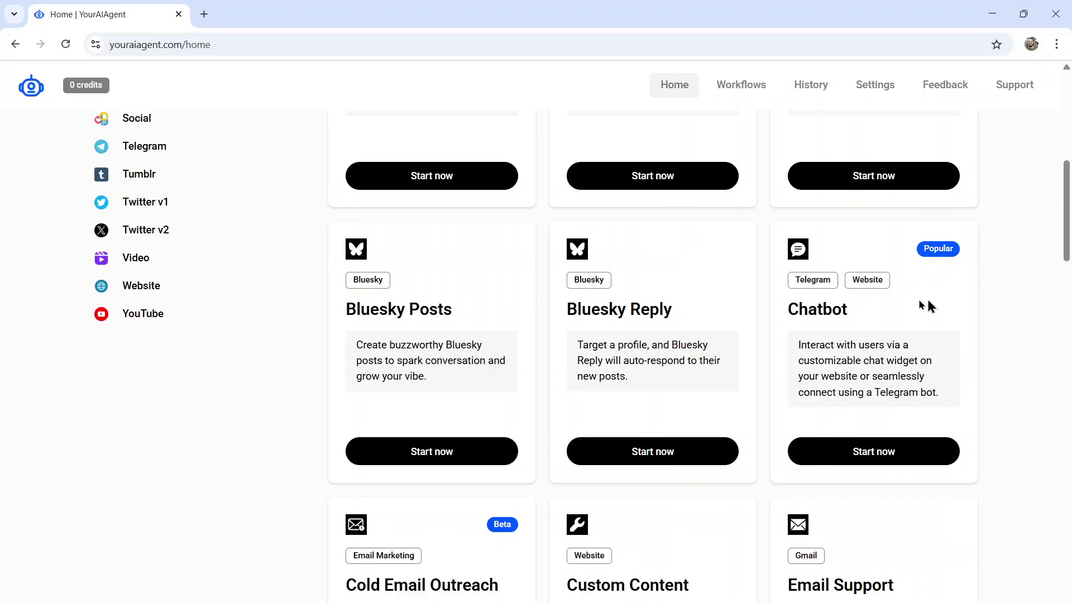
left_click_drag(797, 279, 822, 280)
scroll(191, 246, "up", 10)
scroll(224, 277, "down", 2)
scroll(223, 278, "down", 2)
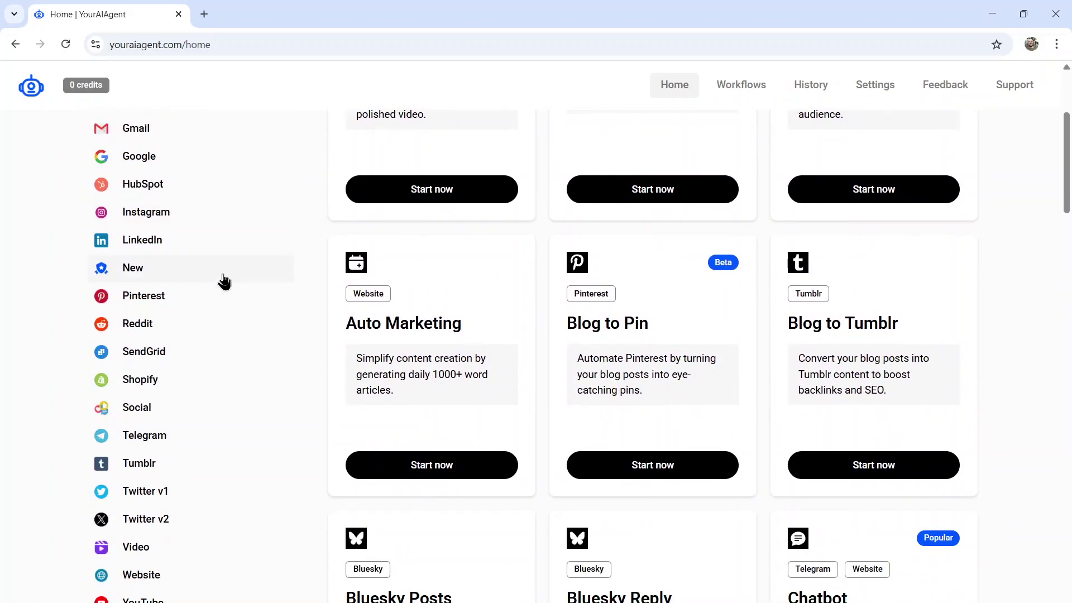
left_click(213, 442)
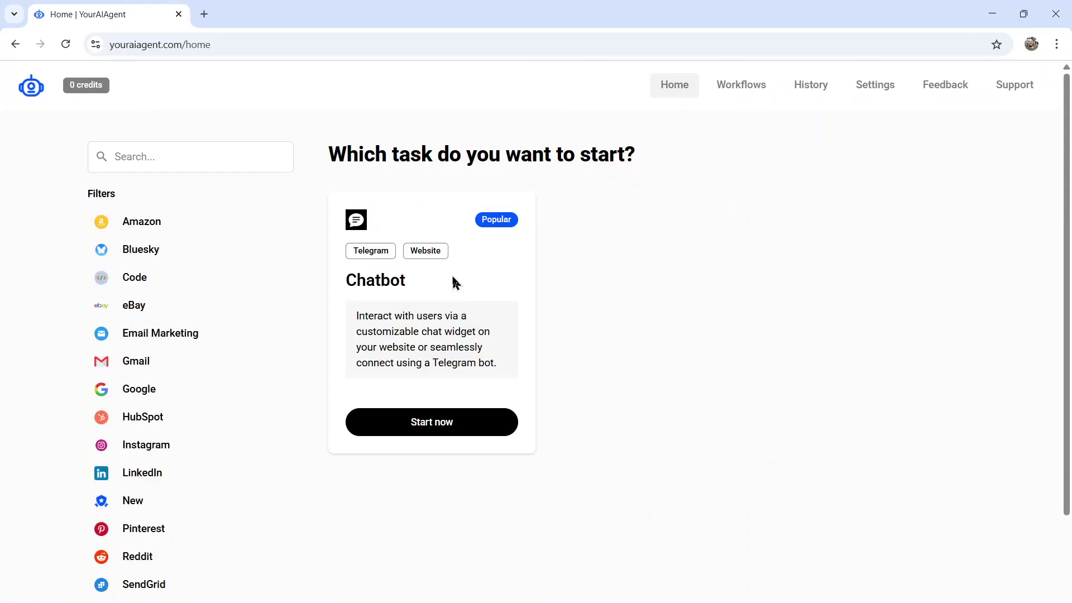
left_click(470, 431)
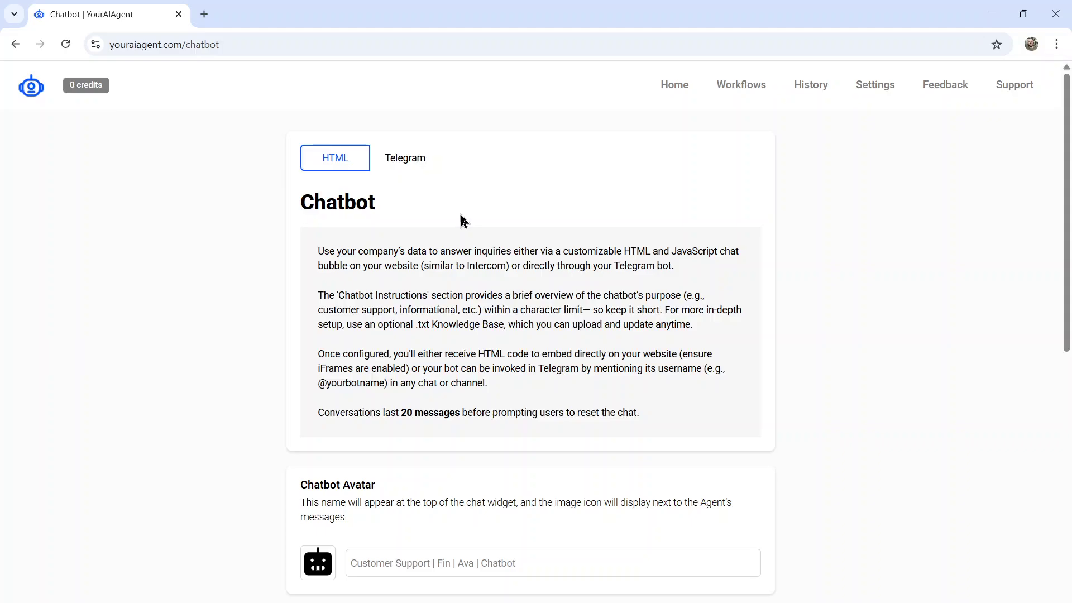
left_click(423, 165)
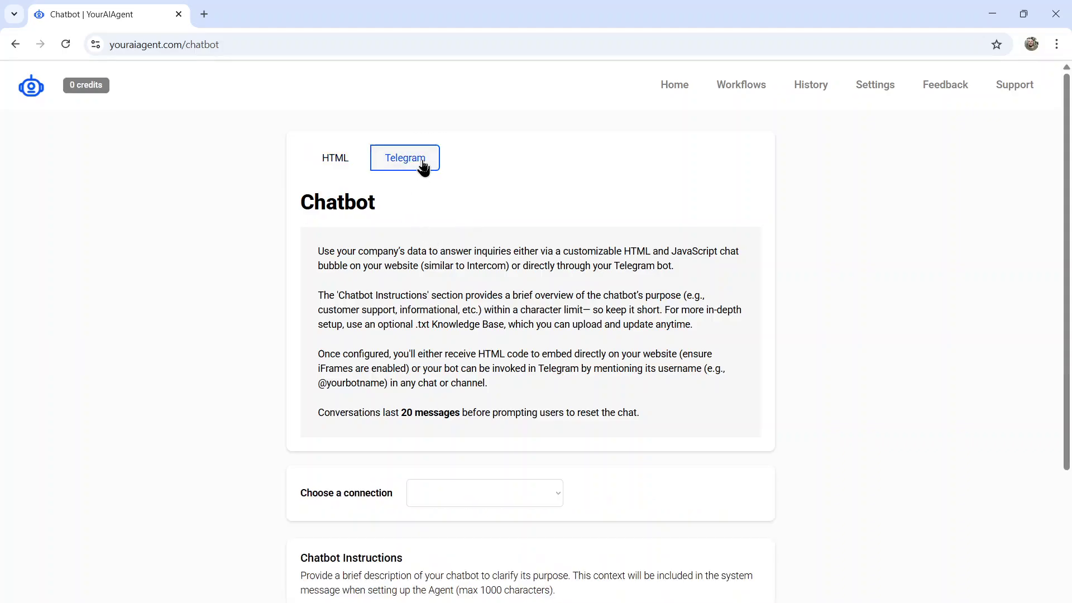
scroll(421, 165, "down", 5)
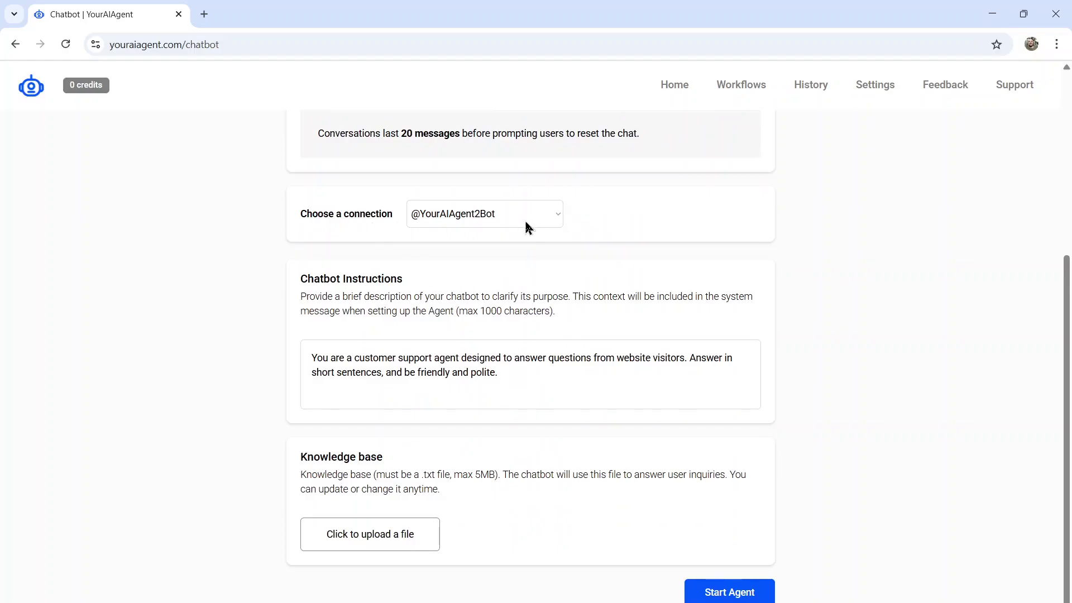
Step: Append "Your name is WesGPT and you work for YourAIAgent.com" to the Chatbot Instructions
left_click(524, 379)
left_click(524, 377)
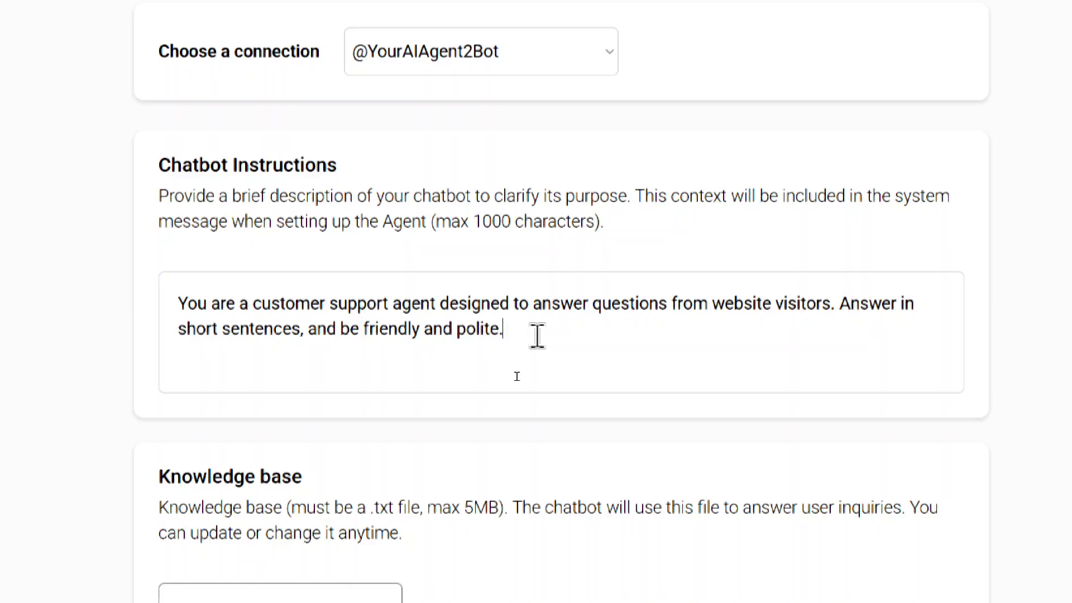
type("Your")
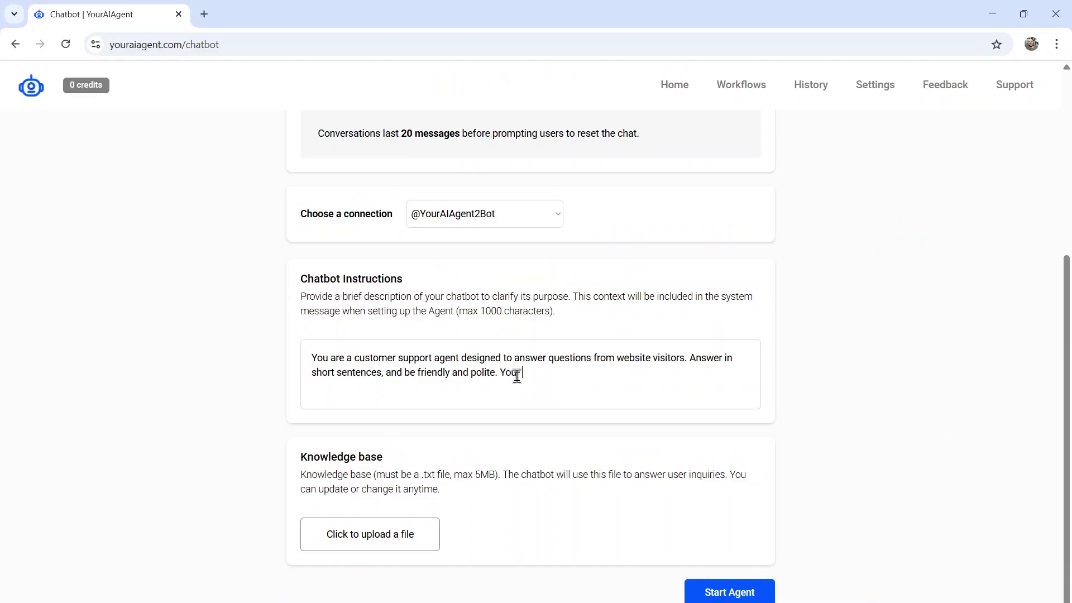
type(" name is WesGPT and yo")
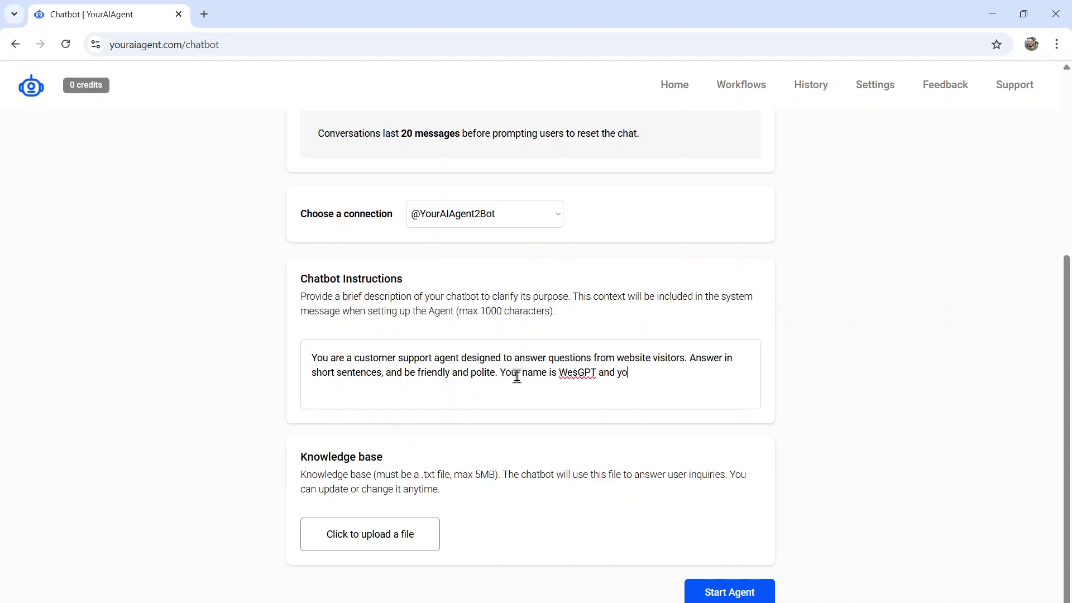
type("u work for YourAIAgent.com")
scroll(791, 504, "down", 1)
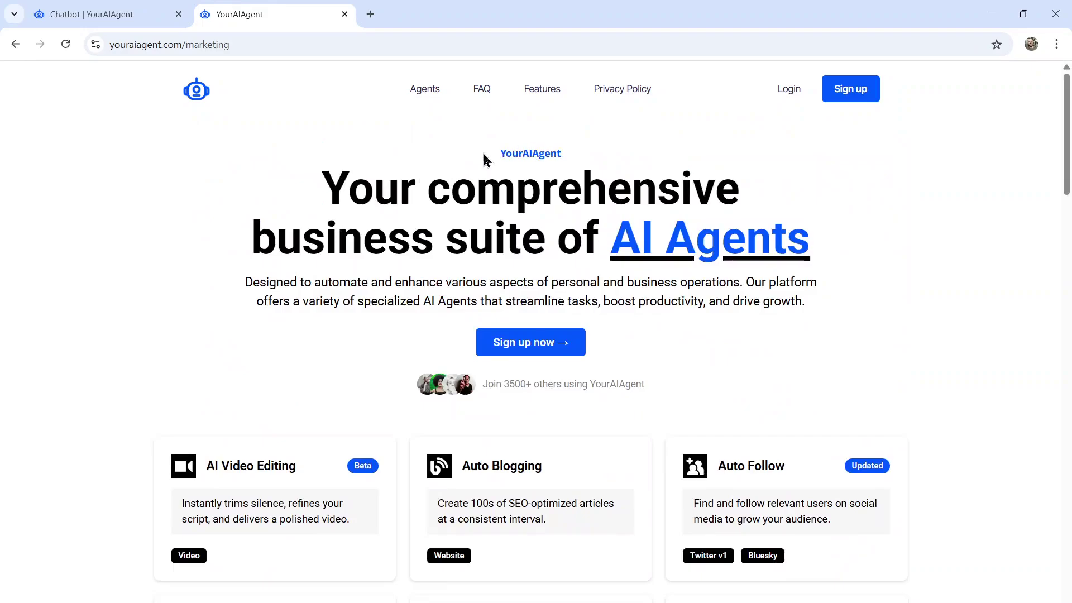
Step: Copy the marketing page text from the YourAIAgent heading through "Frequently Asked Questions" into the YourAIAgent text file in Notepad
left_click_drag(501, 152, 821, 280)
scroll(813, 273, "down", 18)
scroll(821, 279, "down", 15)
key("ctrl+c")
key("alt+Tab")
key("ctrl+v")
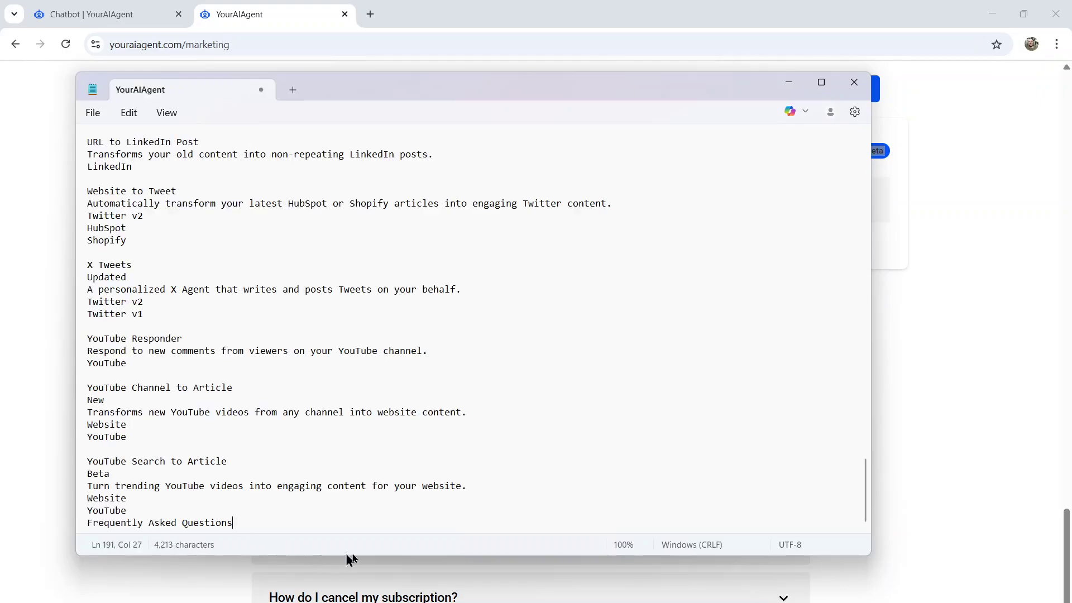
Step: Copy all the expanded FAQ questions and answers from the marketing page to the end of the YourAIAgent text in Notepad
key("alt+Tab")
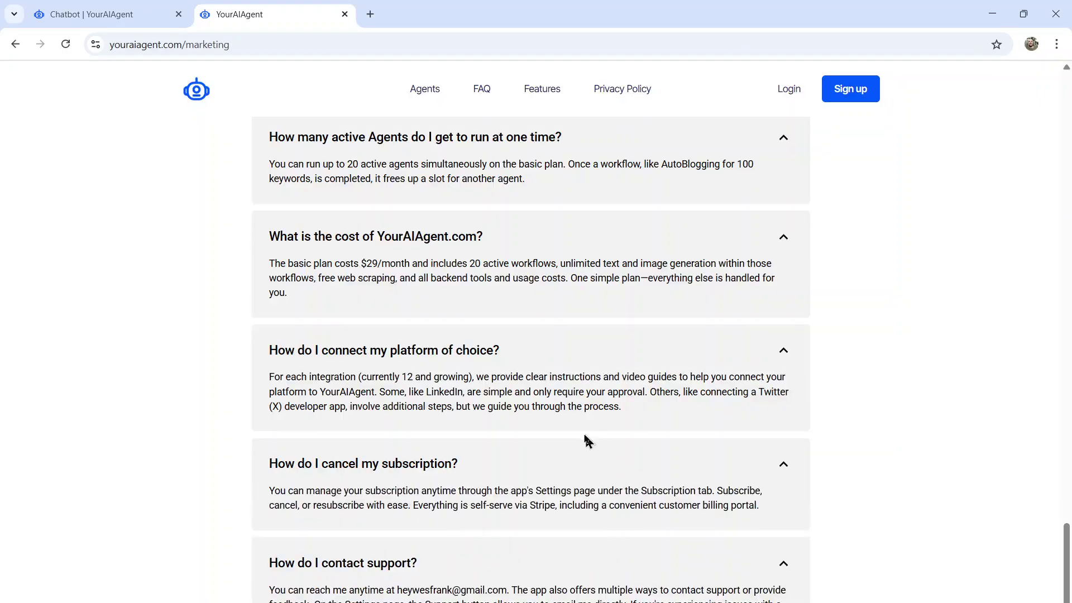
scroll(276, 239, "up", 2)
scroll(694, 533, "down", 4)
left_click_drag(252, 235, 701, 522)
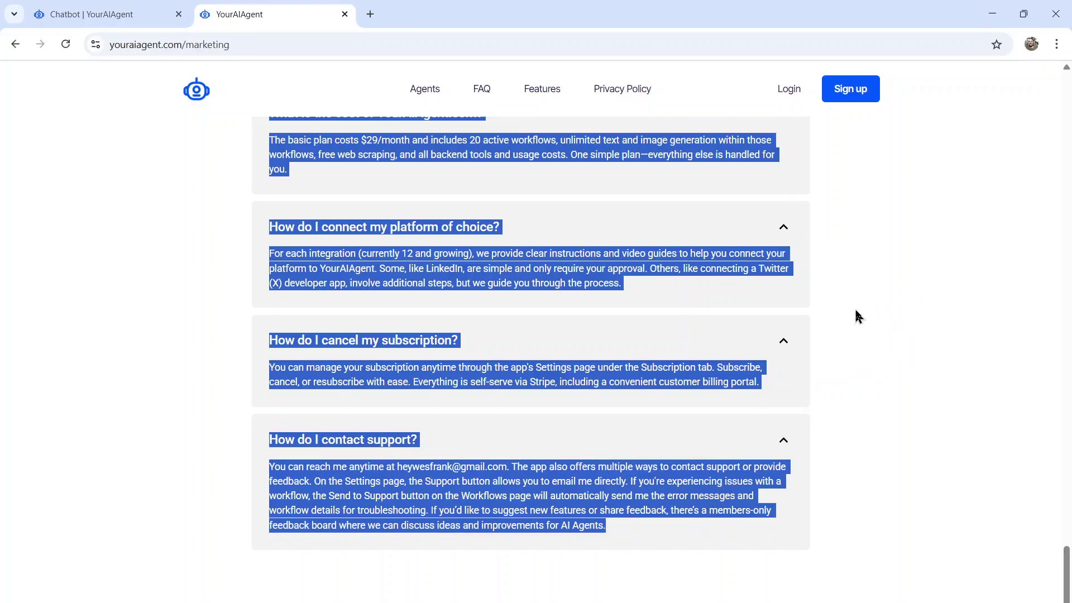
key("ctrl+c")
key("alt+Tab")
key("ctrl+v")
Step: Save the text file as YourAIAgent.txt in the Documents folder
left_click(93, 112)
left_click(132, 257)
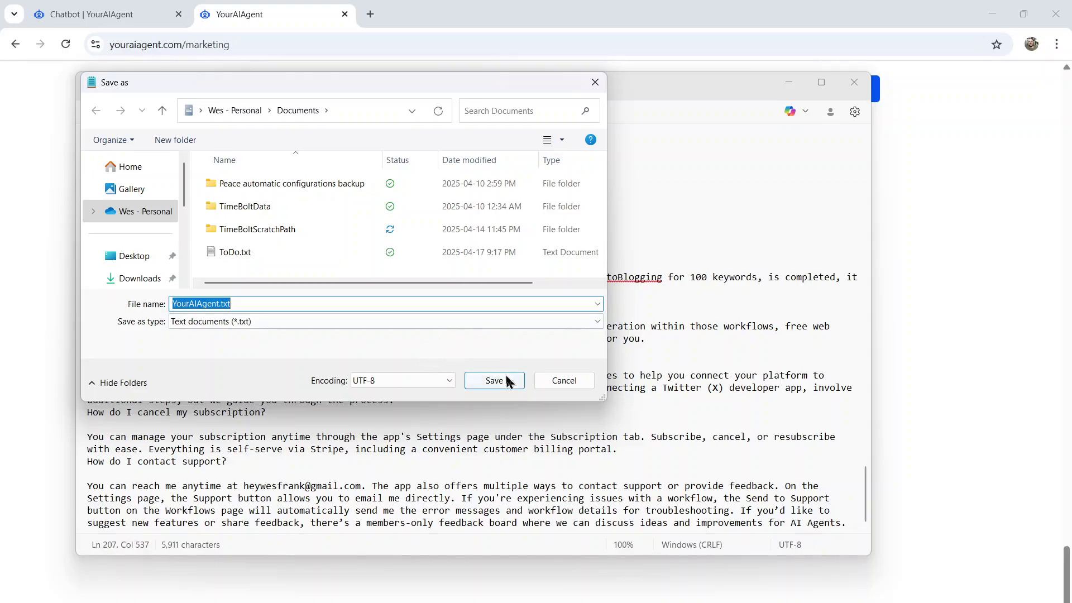
left_click(502, 384)
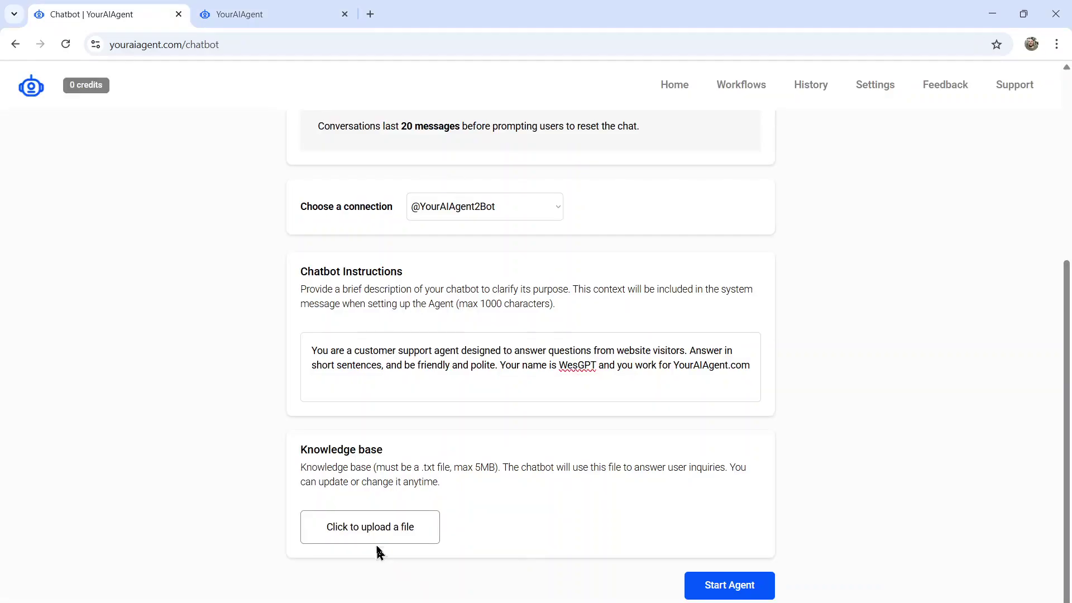
Step: In the browser, upload YourAIAgent.txt as the chatbot's knowledge base and start the agent
left_click(376, 539)
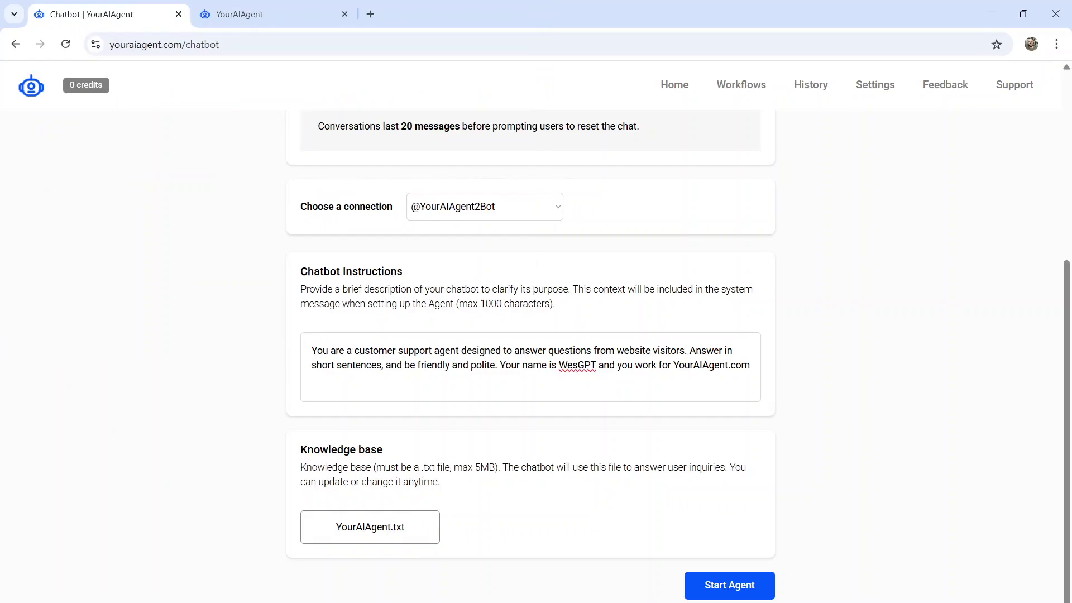
left_click(741, 589)
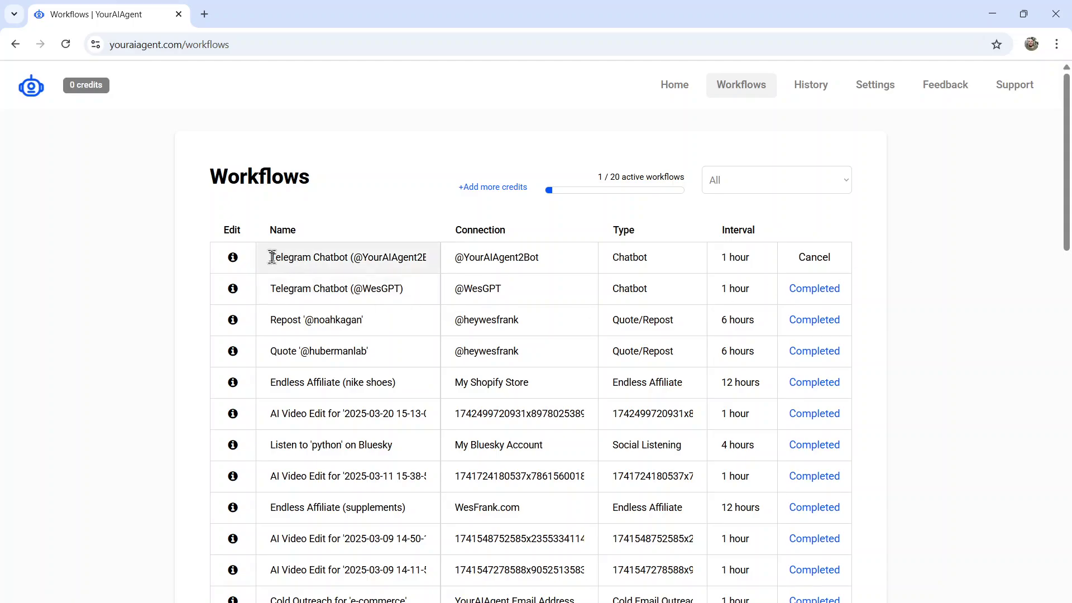
left_click(233, 259)
left_click_drag(490, 215, 358, 210)
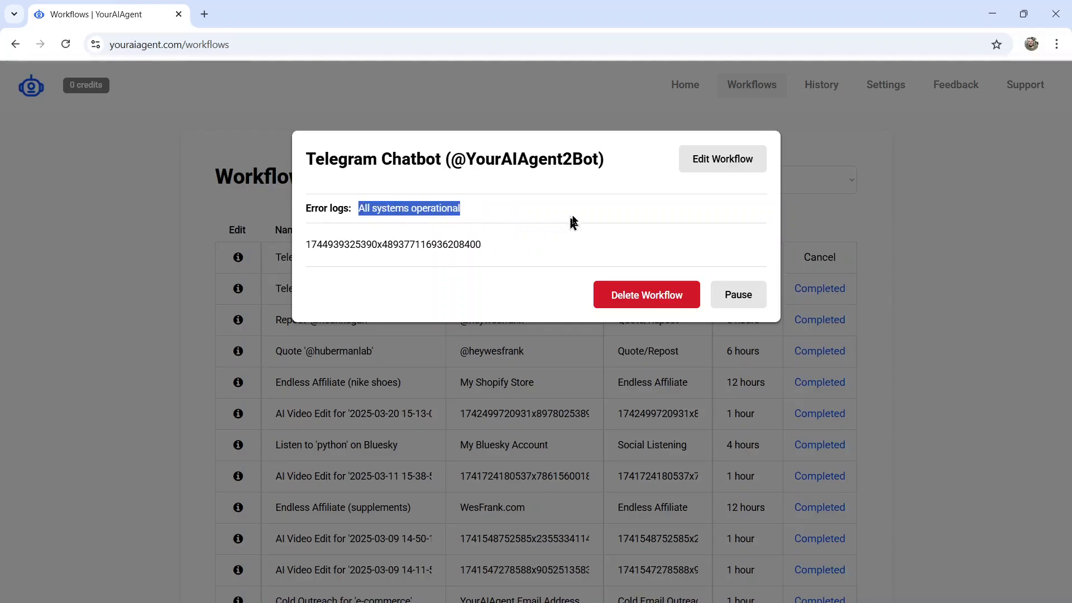
left_click(730, 164)
scroll(711, 260, "down", 3)
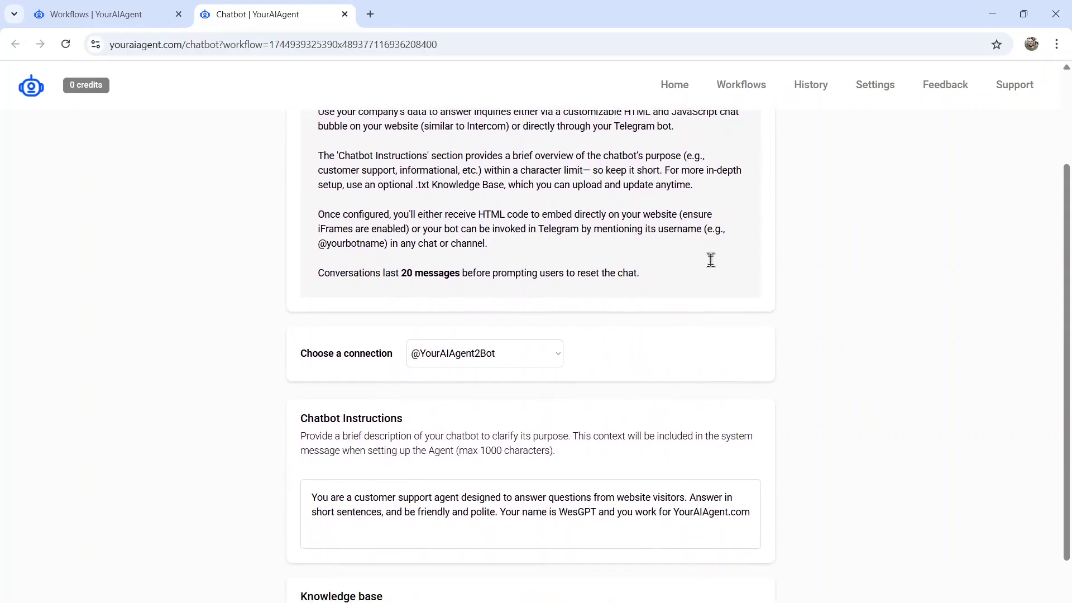
scroll(711, 261, "down", 3)
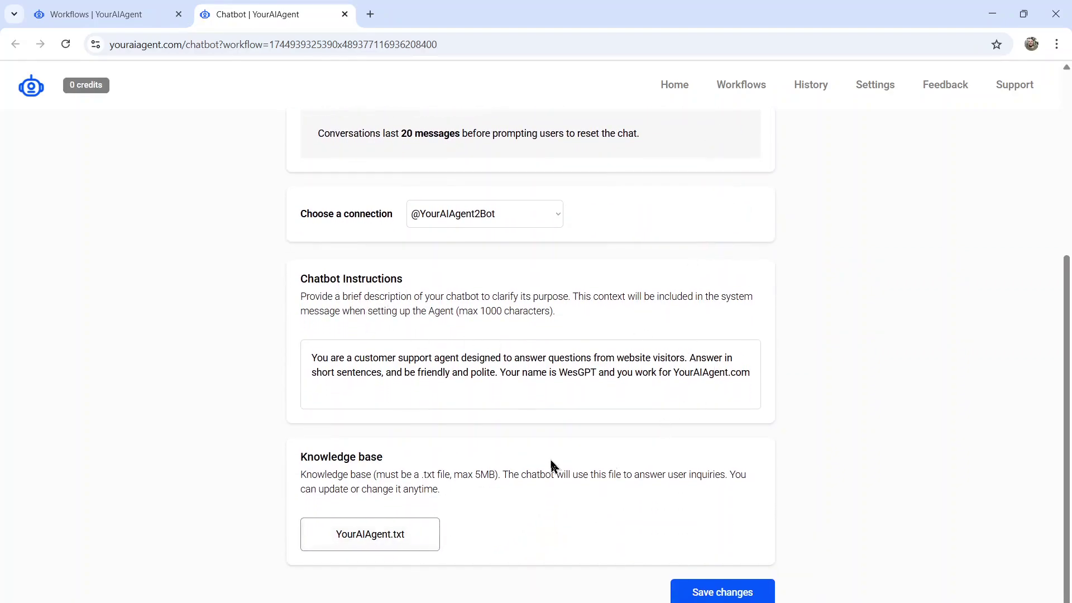
left_click(106, 14)
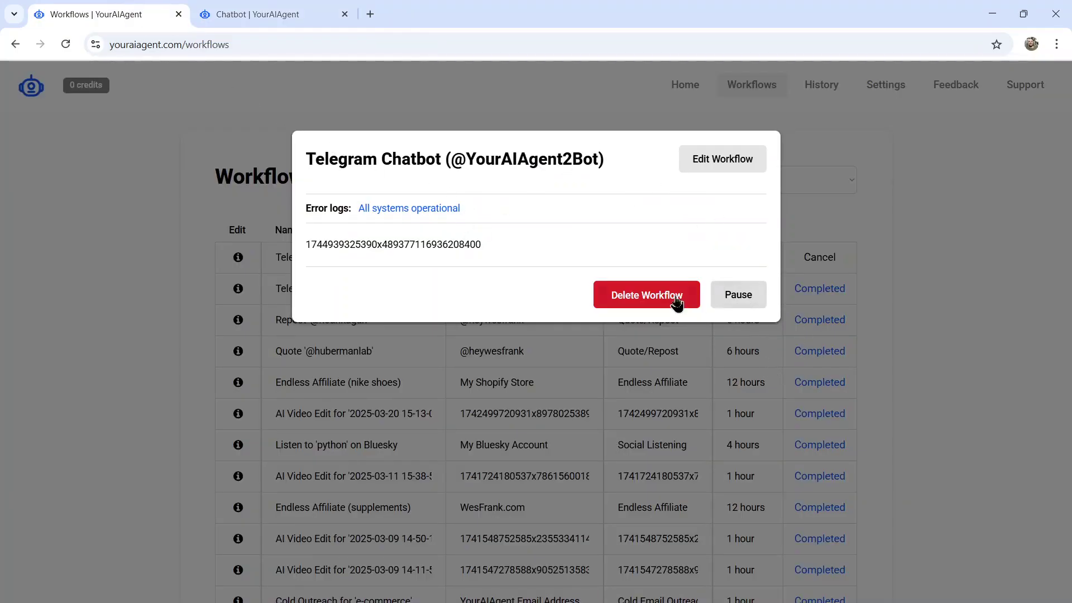
left_click(936, 272)
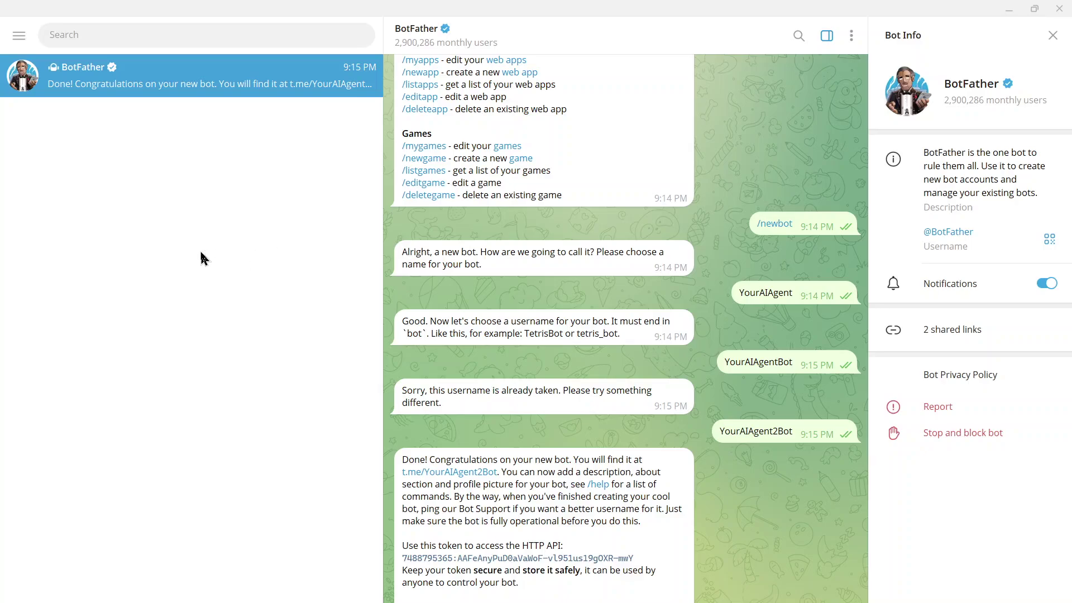
type("@youraiagent2bot")
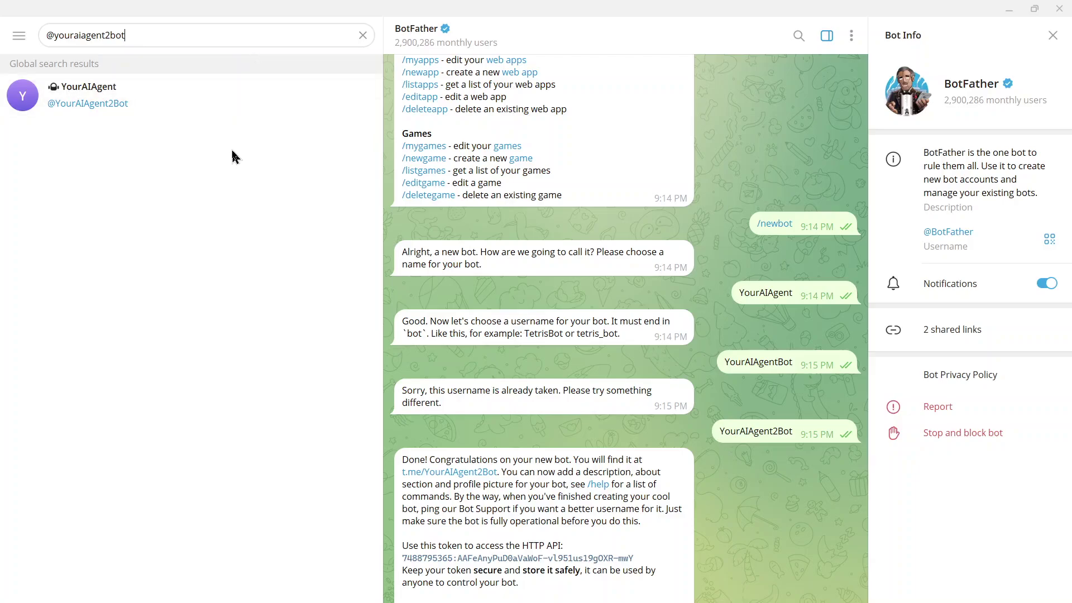
left_click(127, 107)
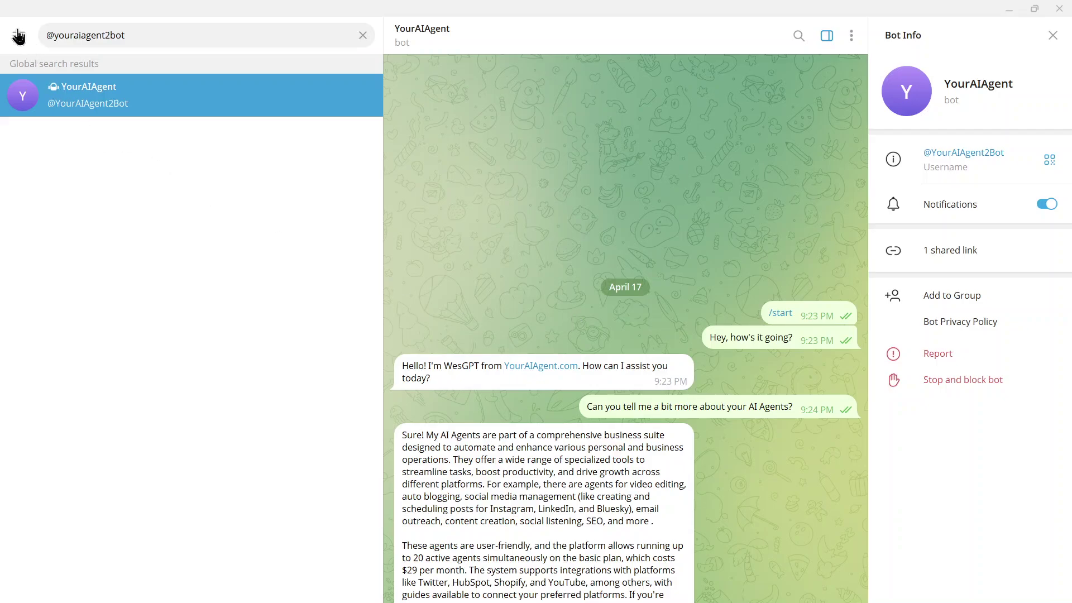
Step: Create a Telegram channel named "New Channel" without adding any members
left_click(18, 37)
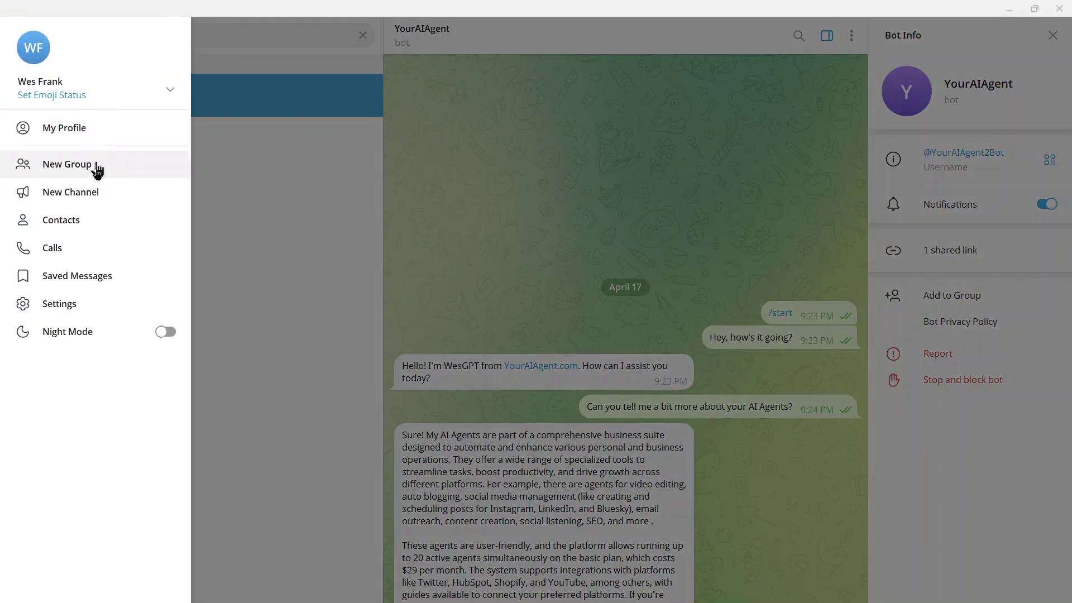
left_click(96, 197)
type("New Channel")
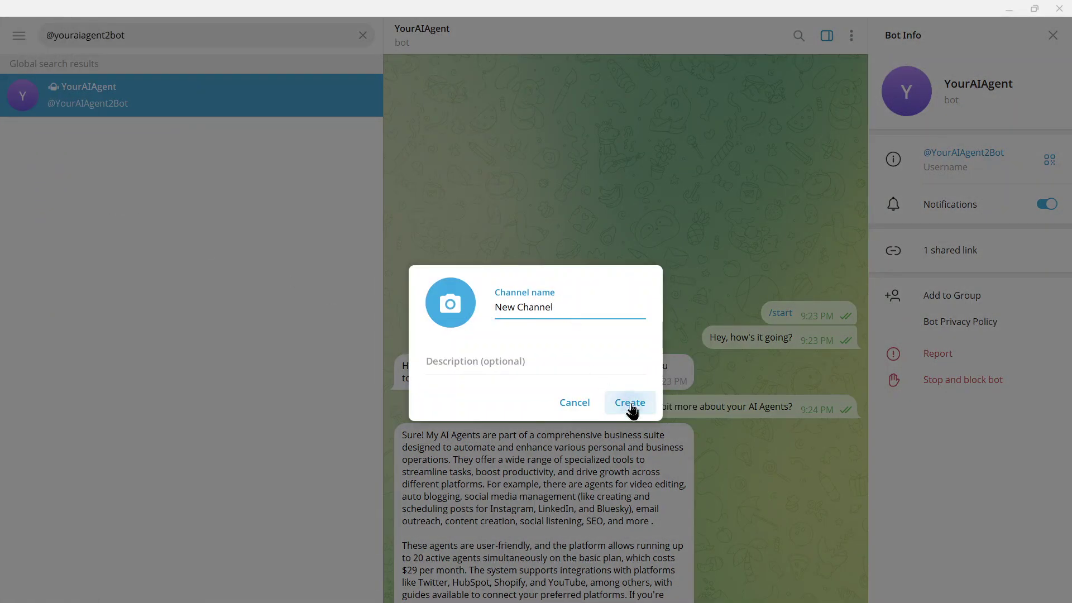
left_click(630, 404)
left_click(435, 312)
left_click(640, 436)
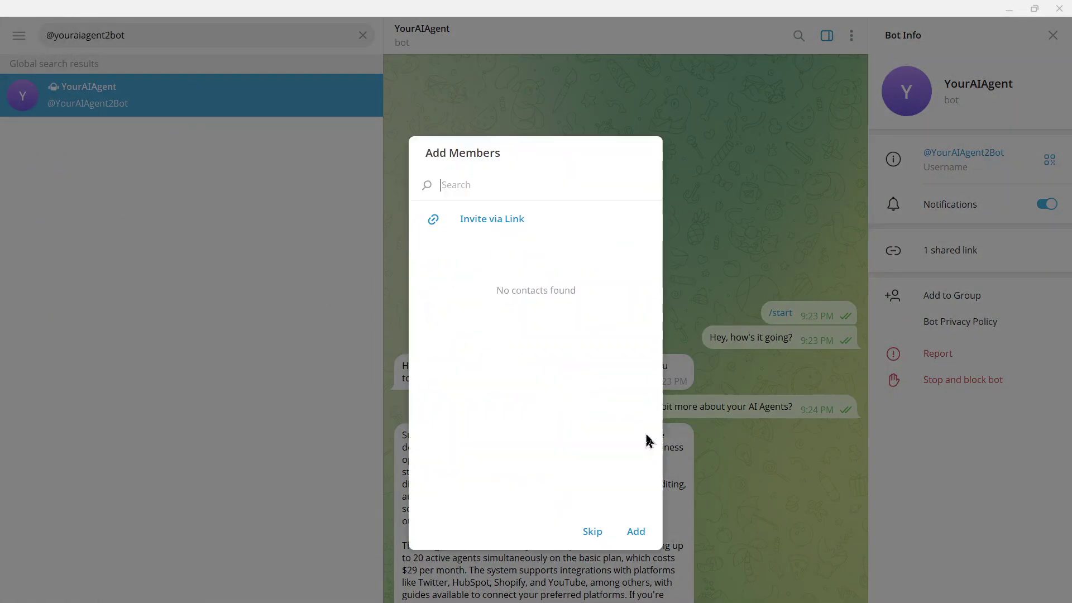
key("Escape")
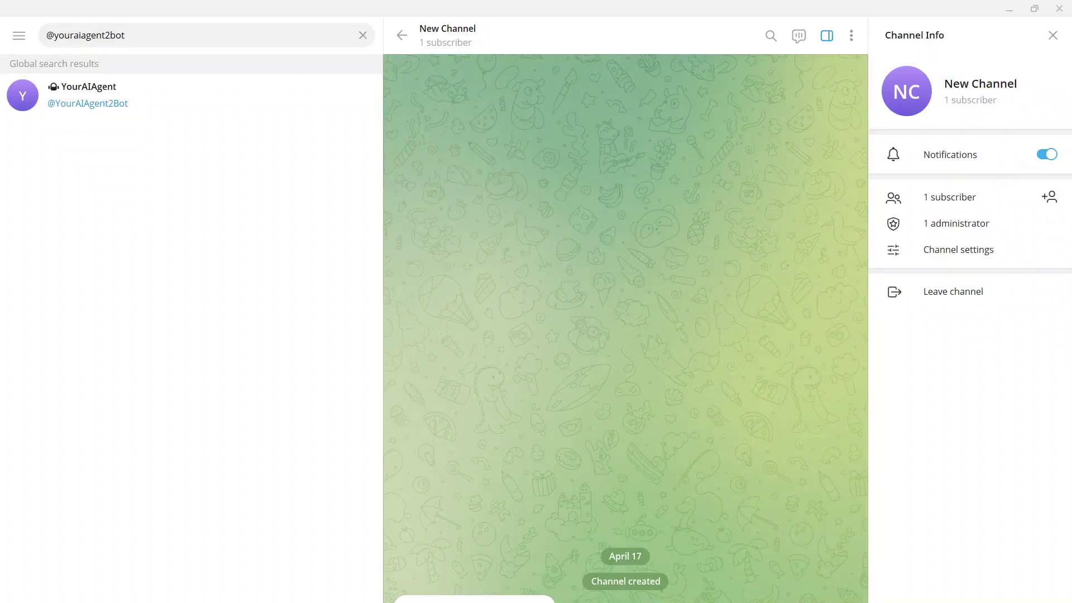
left_click(463, 601)
left_click(626, 601)
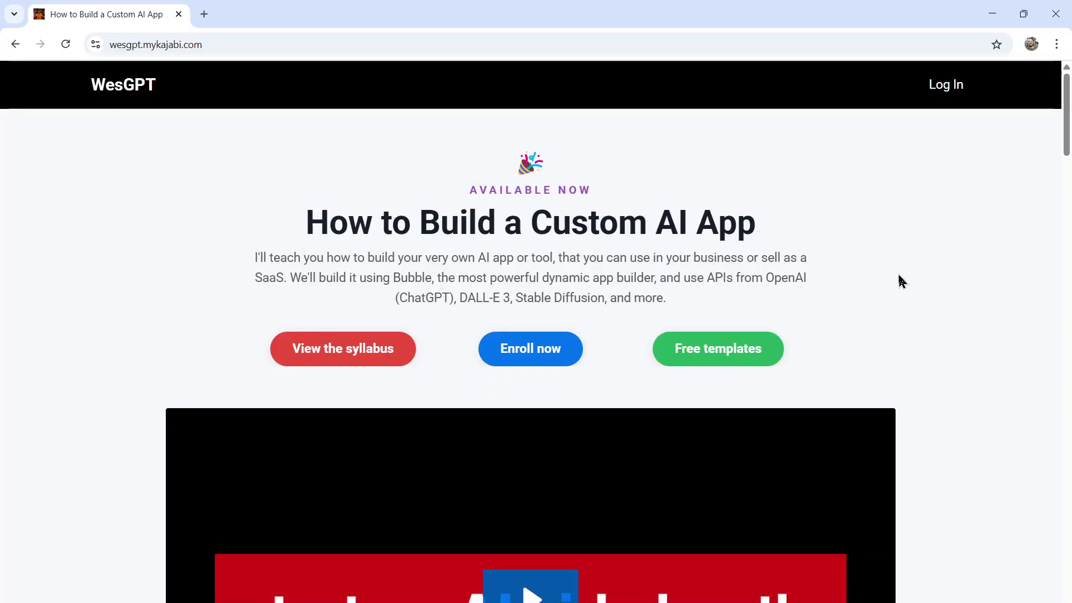
left_click_drag(766, 234, 306, 232)
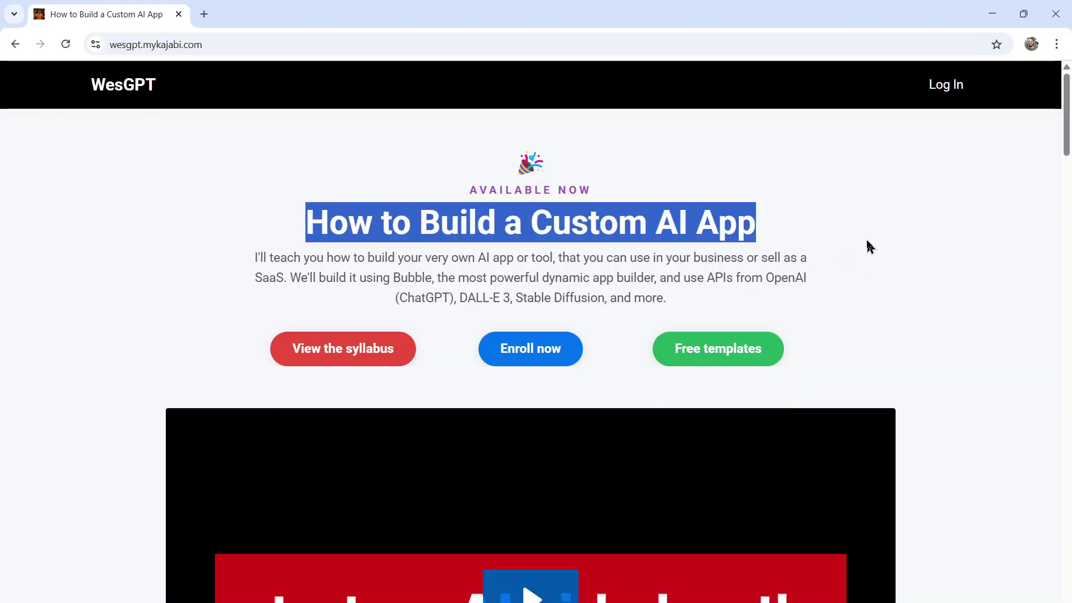